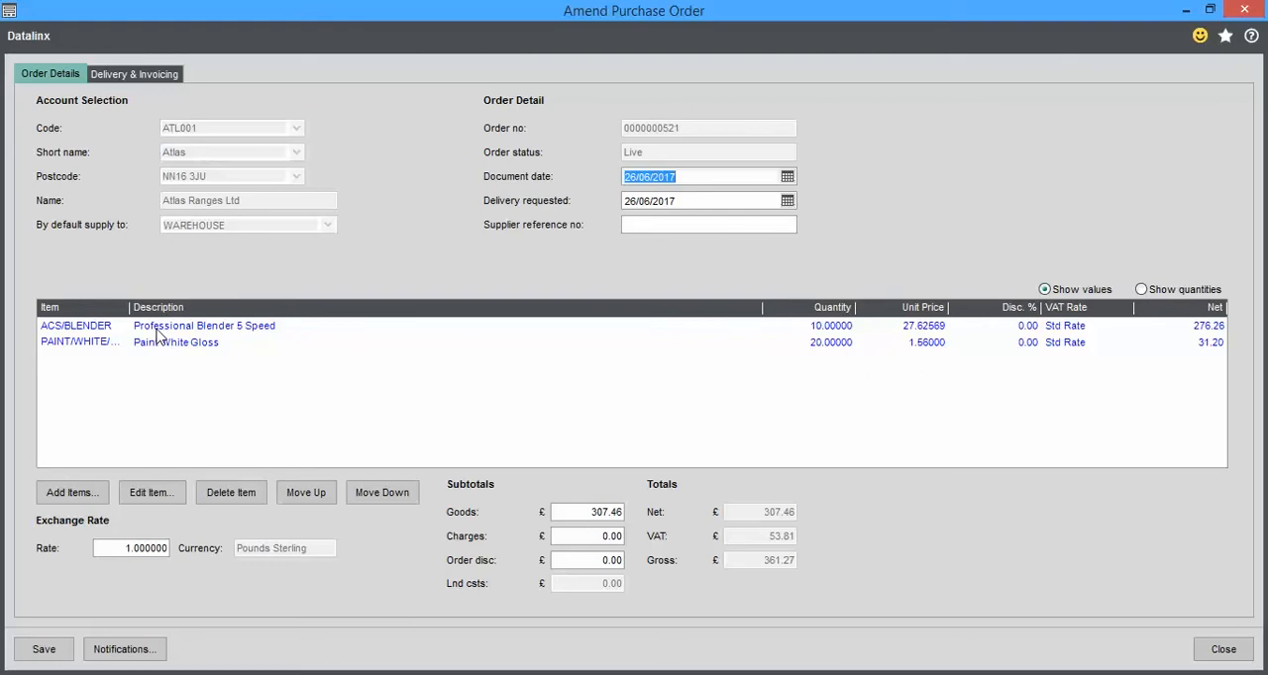
Save the amended Atlas Ranges Ltd purchase order and confirm it with the supplier order number left blank
{"action": "left_click", "coordinate": [49, 651]}
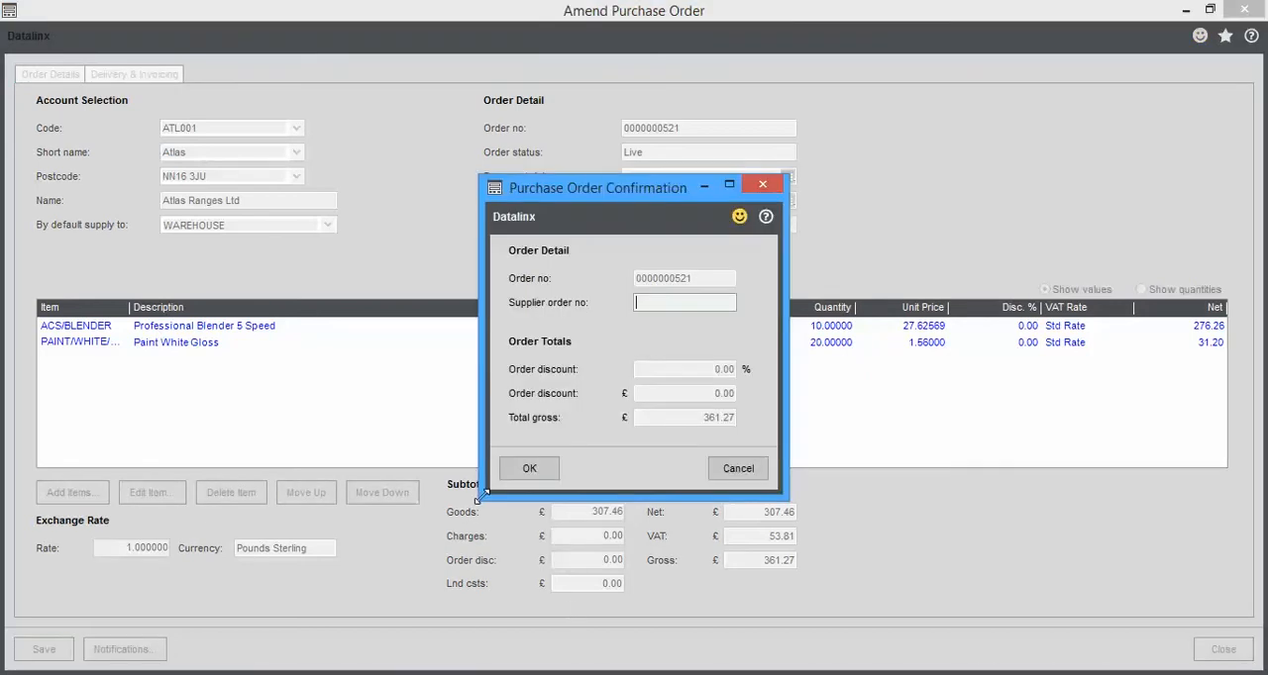
{"action": "left_click", "coordinate": [520, 471]}
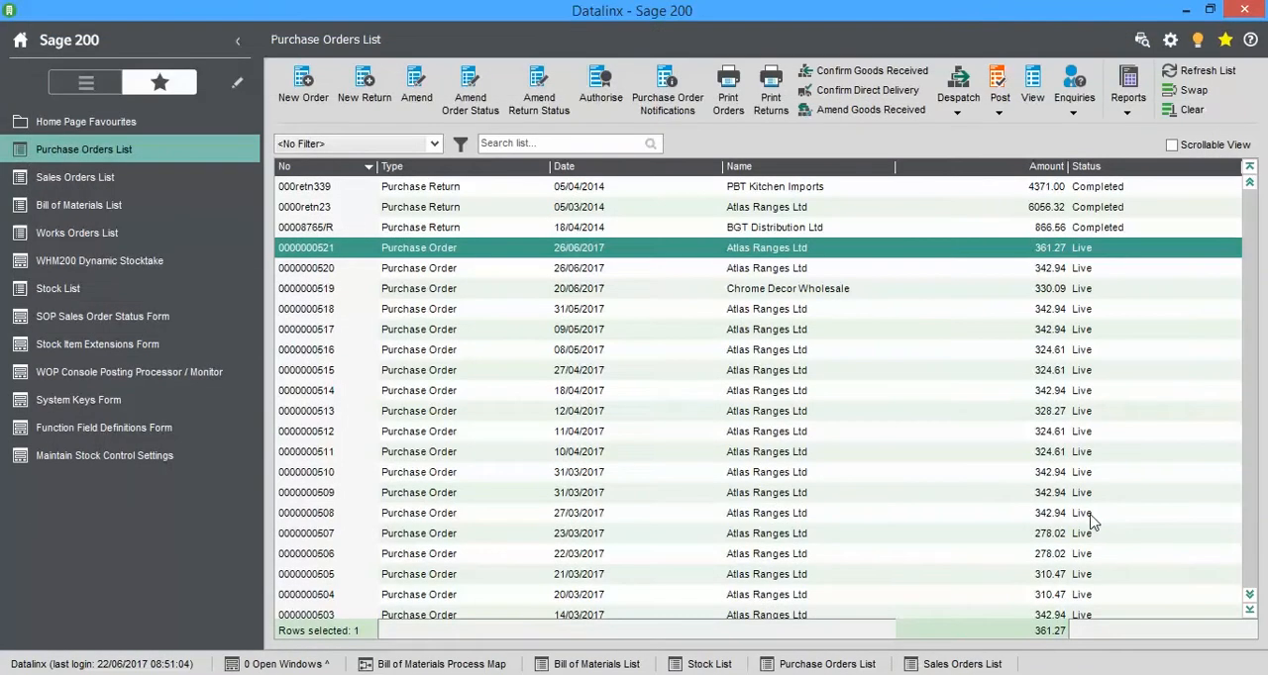
Switch to the Datalinx WHM200 handheld and start PO Receipting with the purchase orders filtered by order number
{"action": "key", "text": "alt+Tab"}
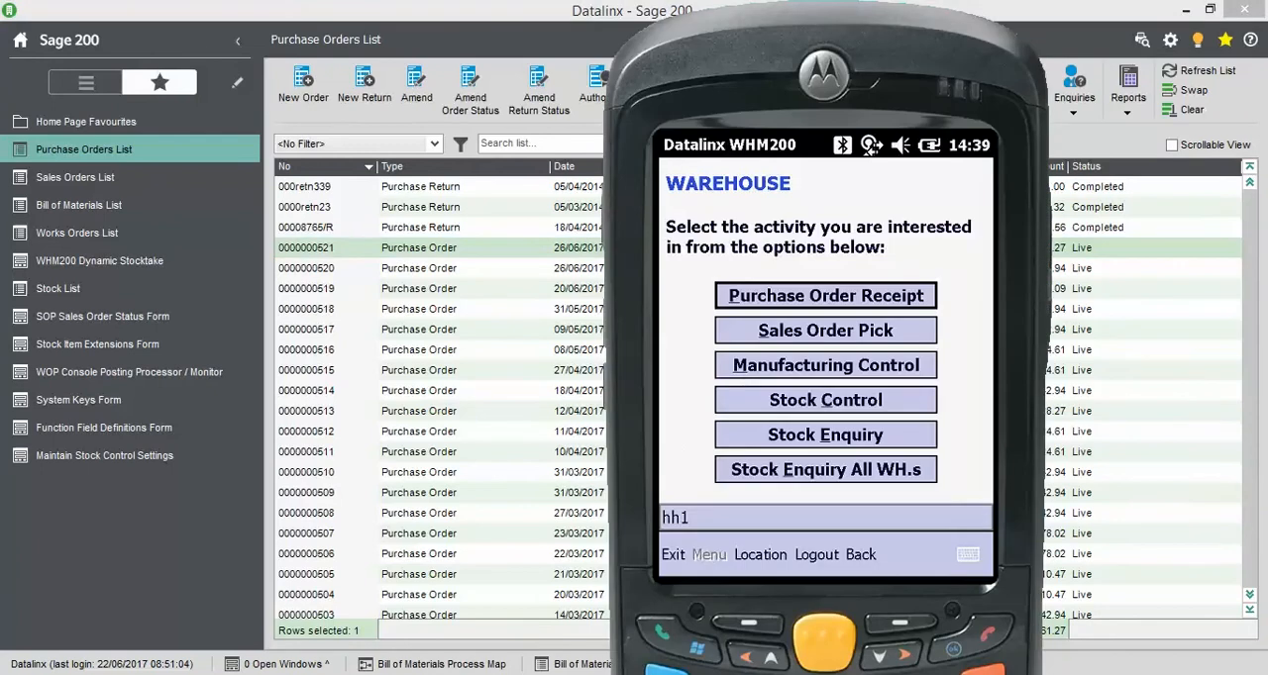
{"action": "left_click", "coordinate": [756, 302]}
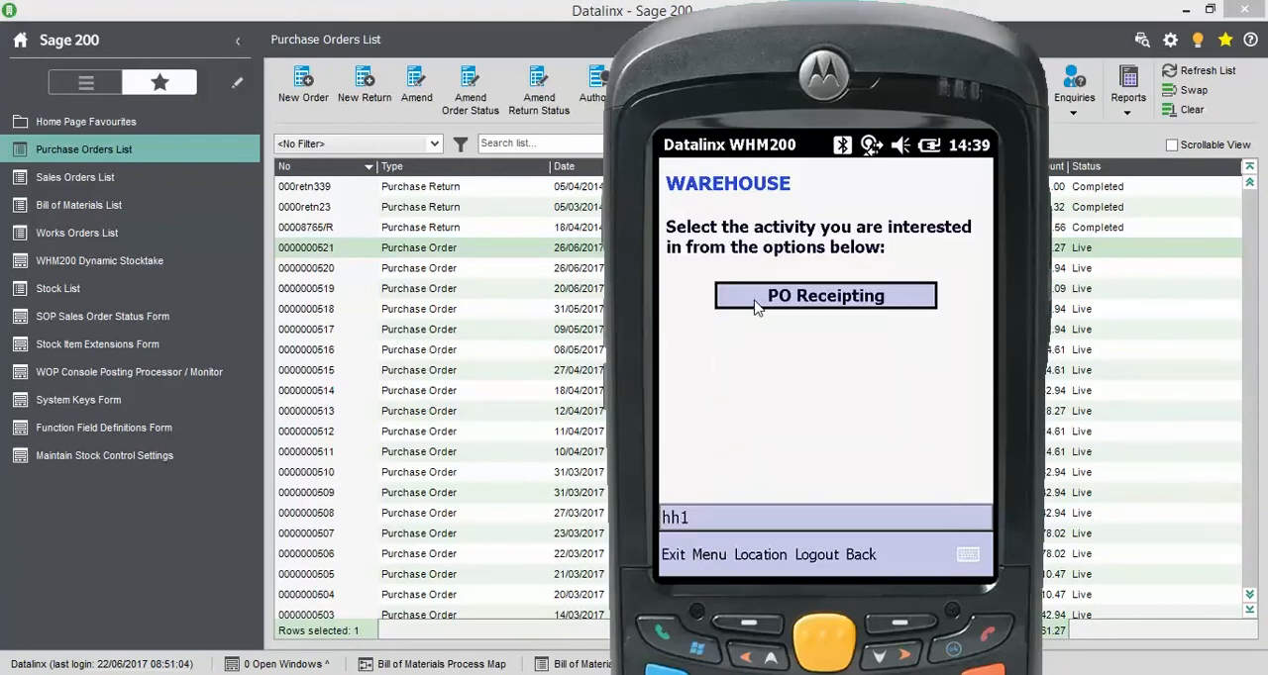
{"action": "left_click", "coordinate": [755, 306]}
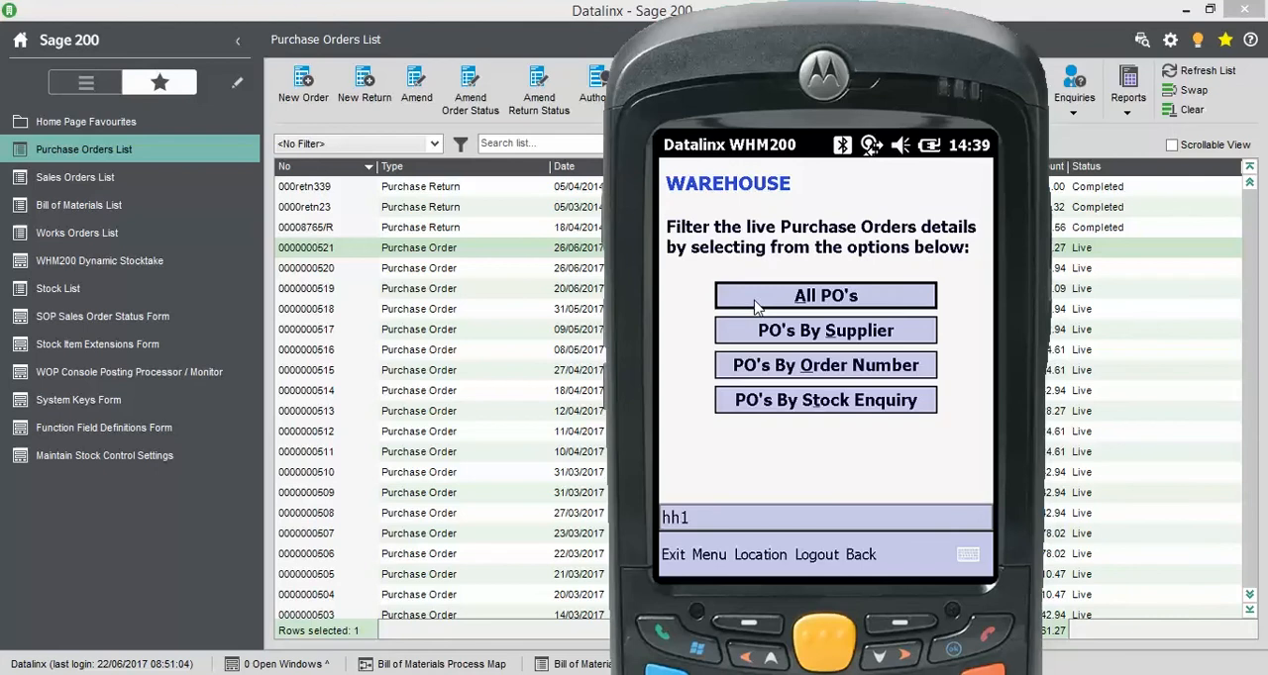
{"action": "left_click", "coordinate": [746, 375]}
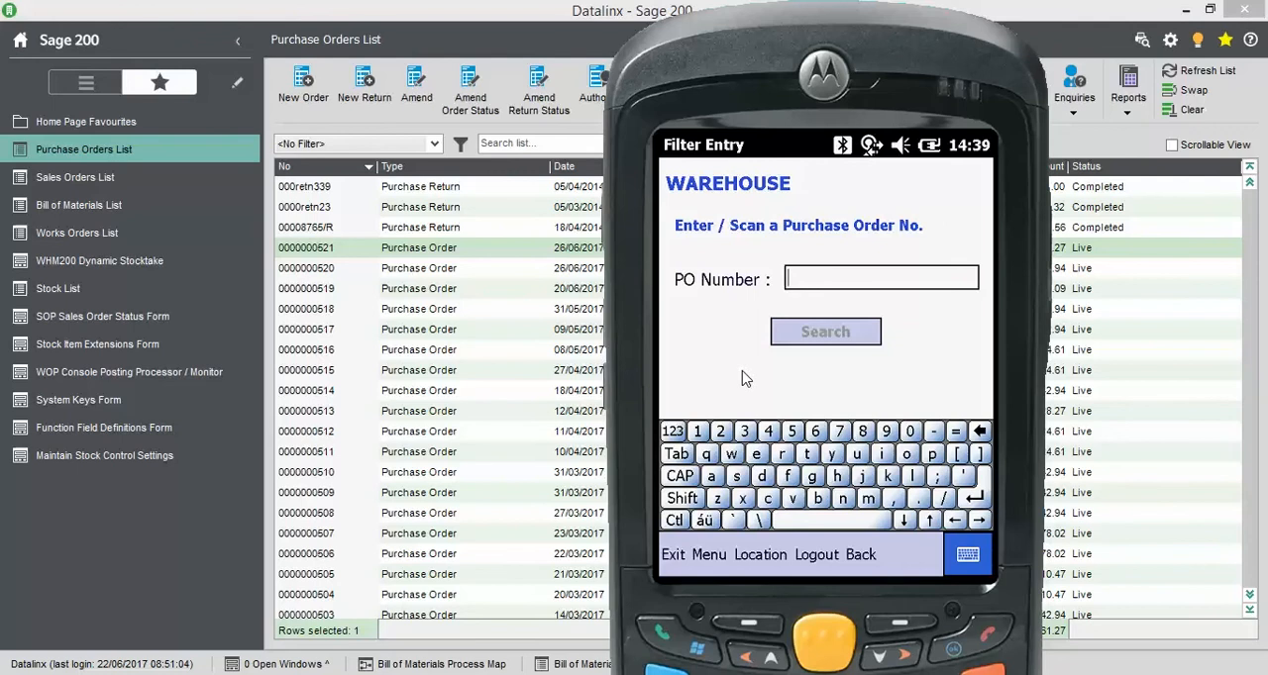
Search for the saved Atlas purchase order by its order number and open its order lines
{"action": "type", "text": "521"}
{"action": "key", "text": "Return"}
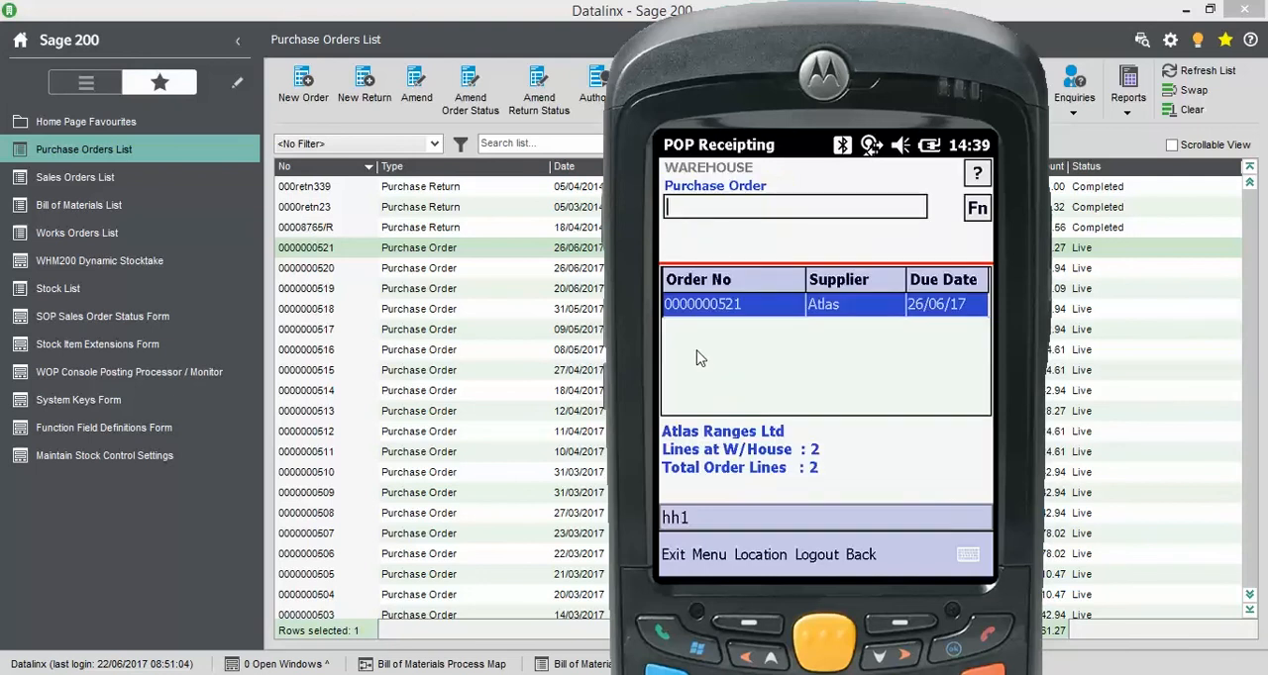
{"action": "double_click", "coordinate": [763, 316]}
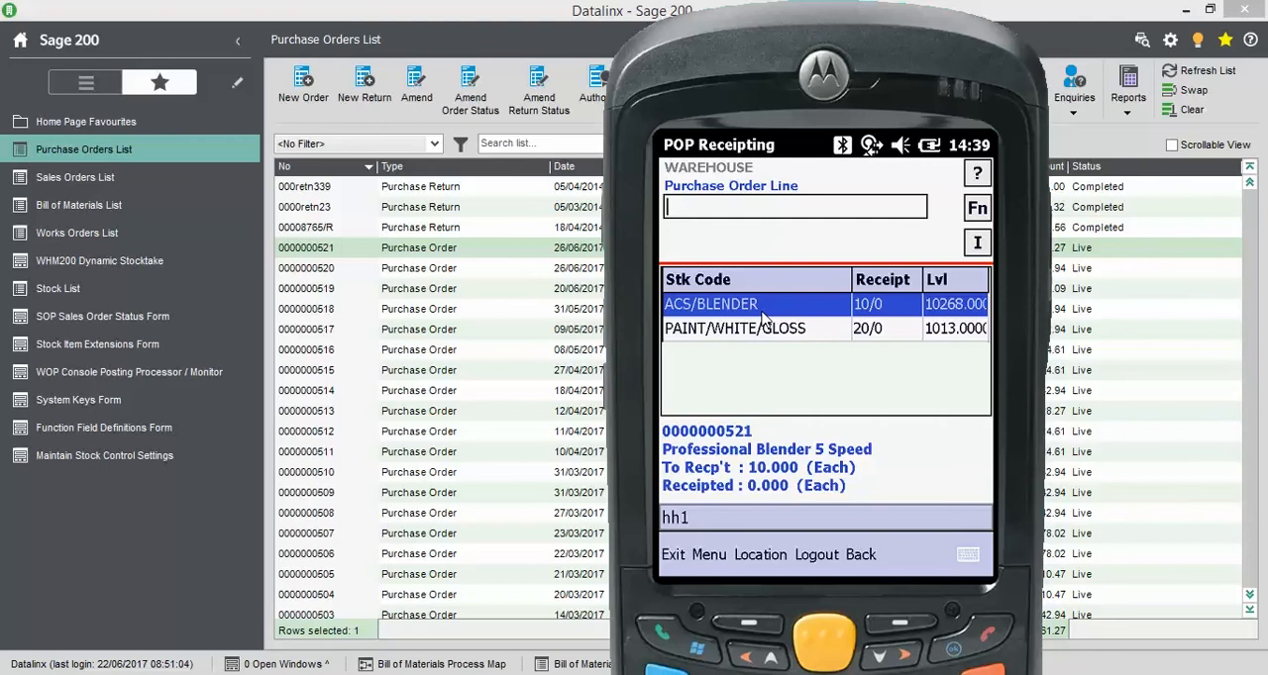
Select the ACS/BLENDER line and enter GRN 484407 with a receipt quantity of 10
{"action": "left_click", "coordinate": [762, 315]}
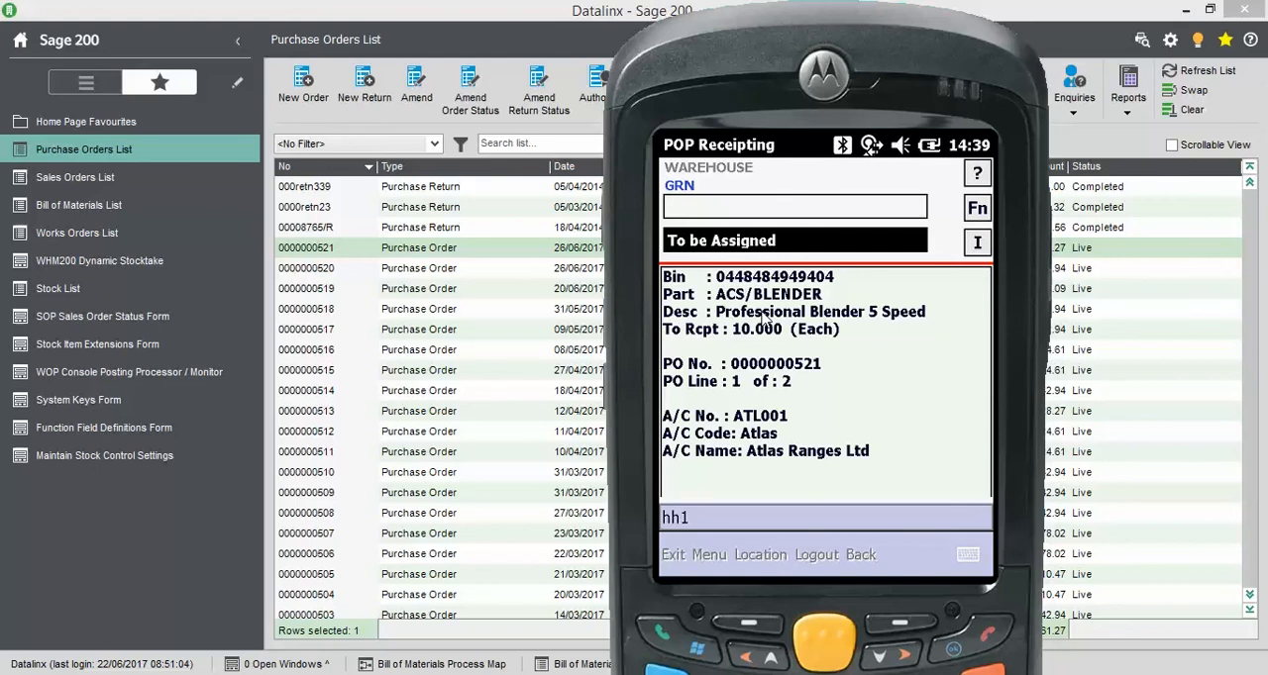
{"action": "type", "text": "484467"}
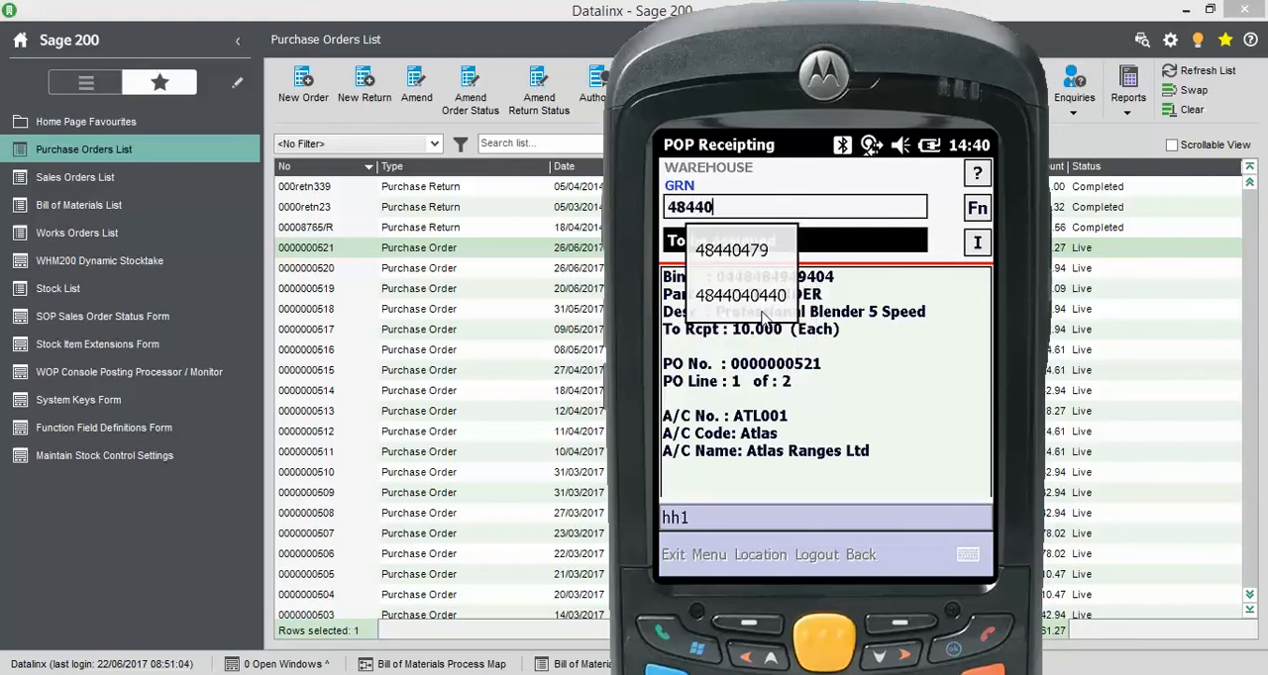
{"action": "key", "text": "Return"}
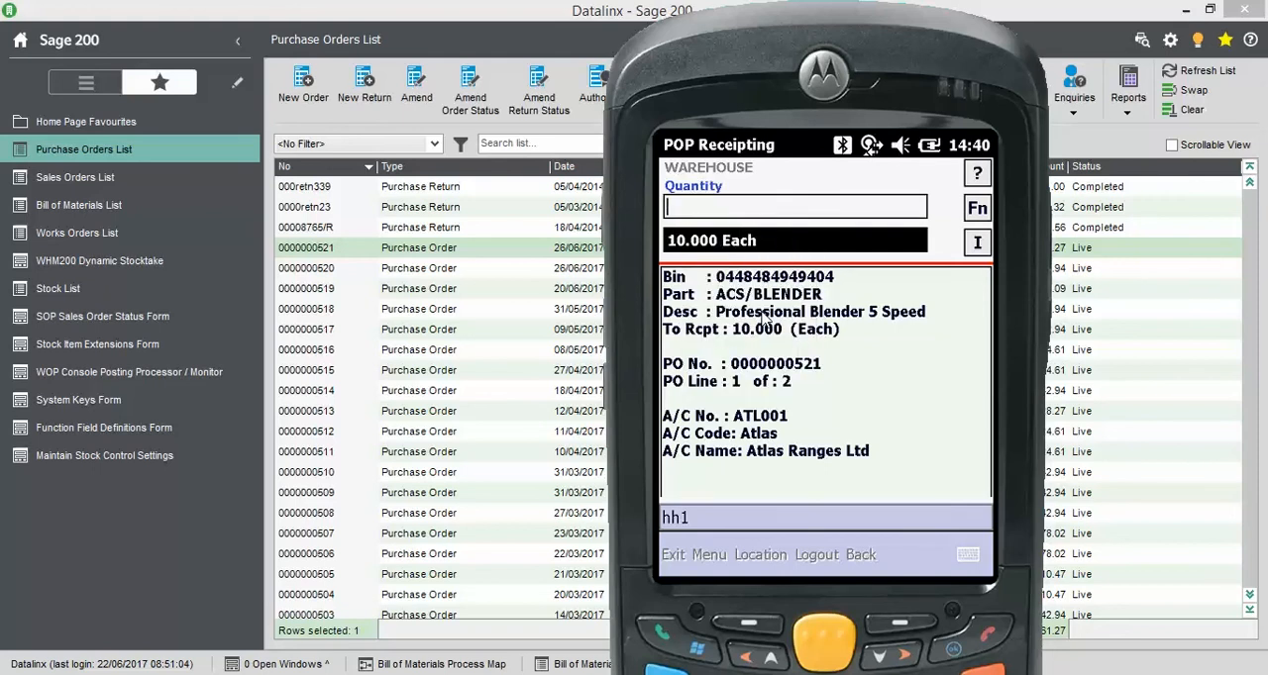
{"action": "type", "text": "10"}
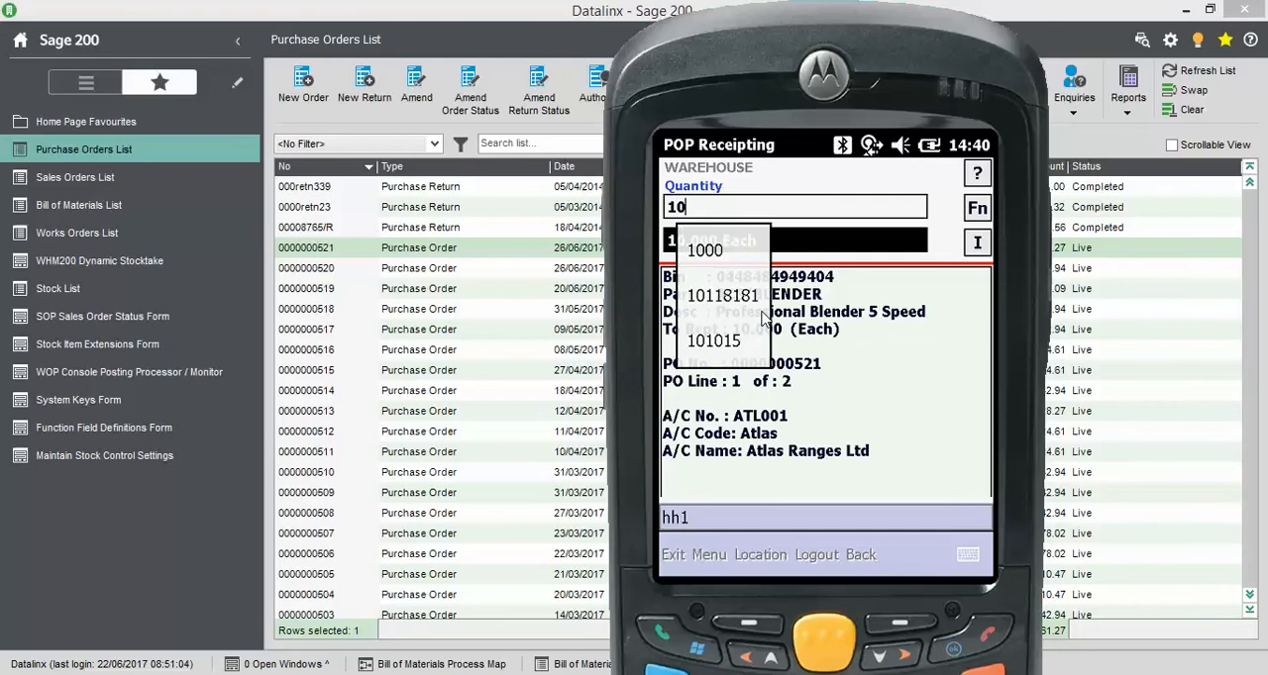
{"action": "key", "text": "Return"}
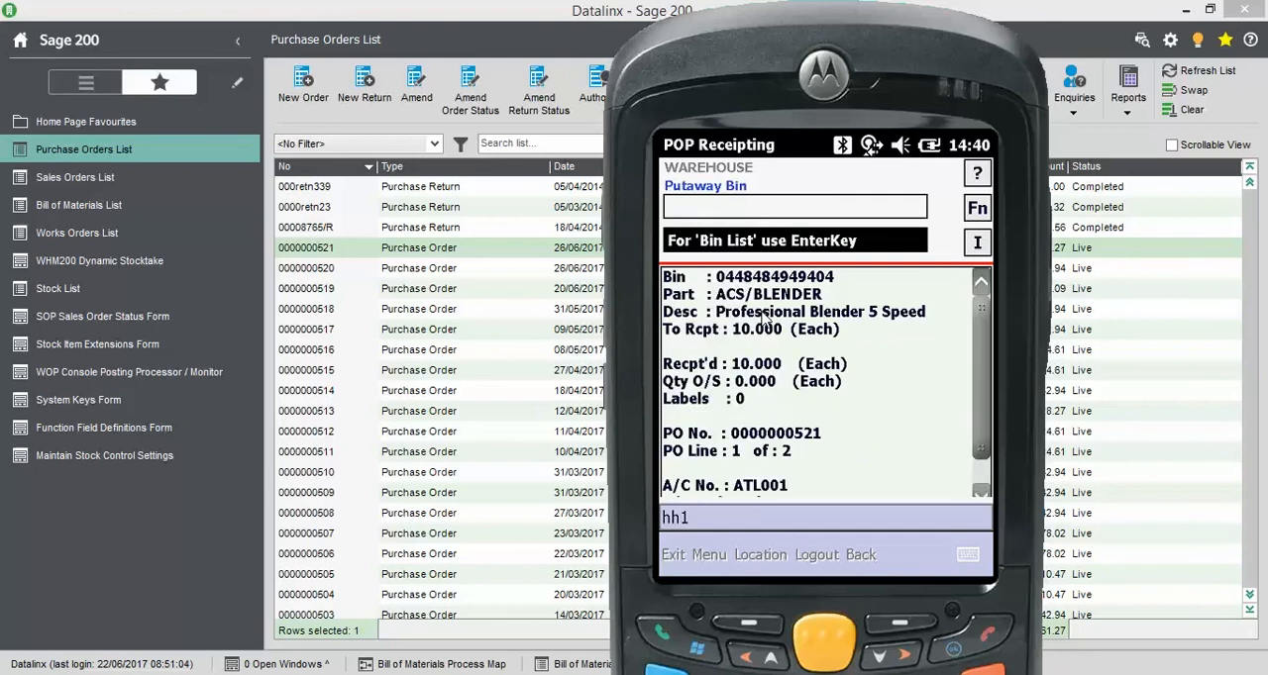
Set the blender's putaway bin to 101 and enter ACS/BLENDER as the part
{"action": "type", "text": "101"}
{"action": "key", "text": "Return"}
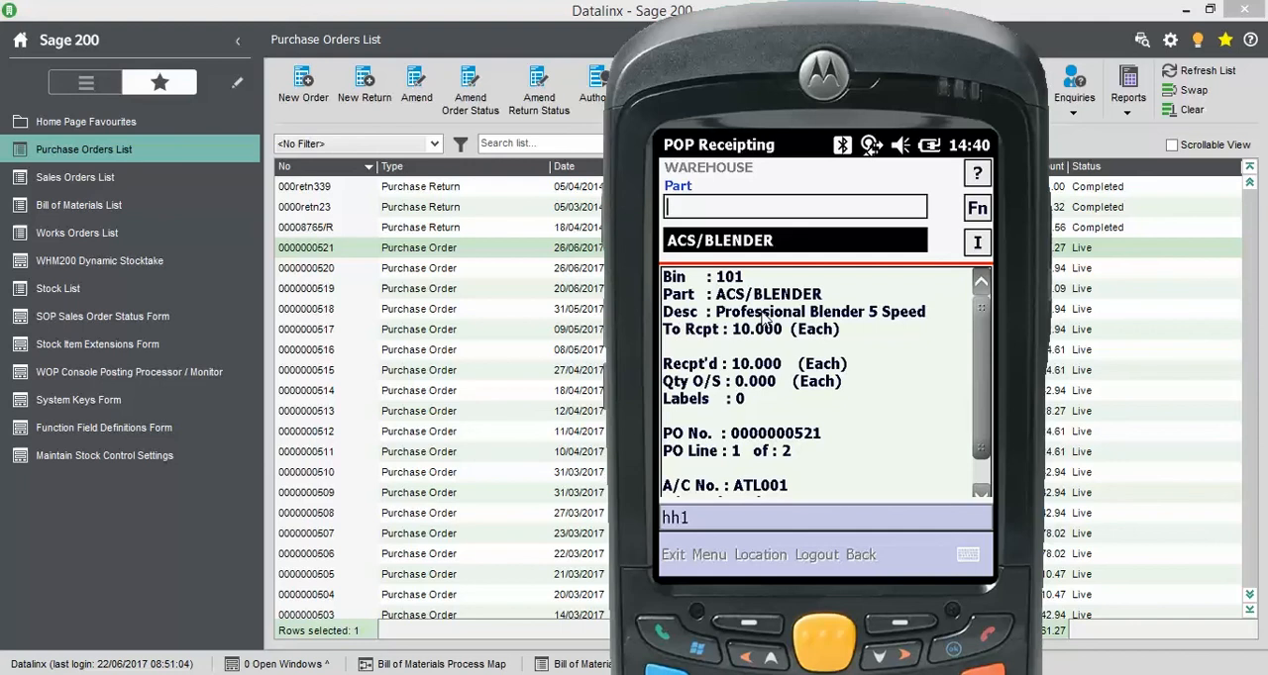
{"action": "key", "text": "Down"}
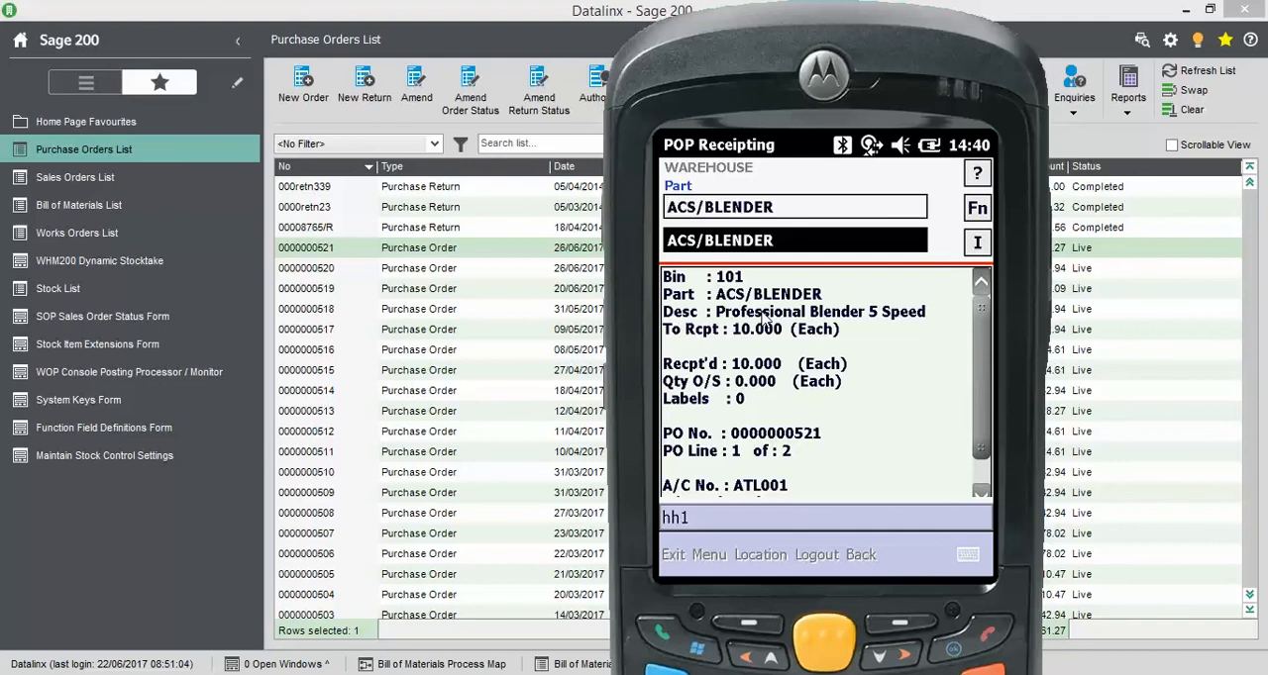
{"action": "key", "text": "Return"}
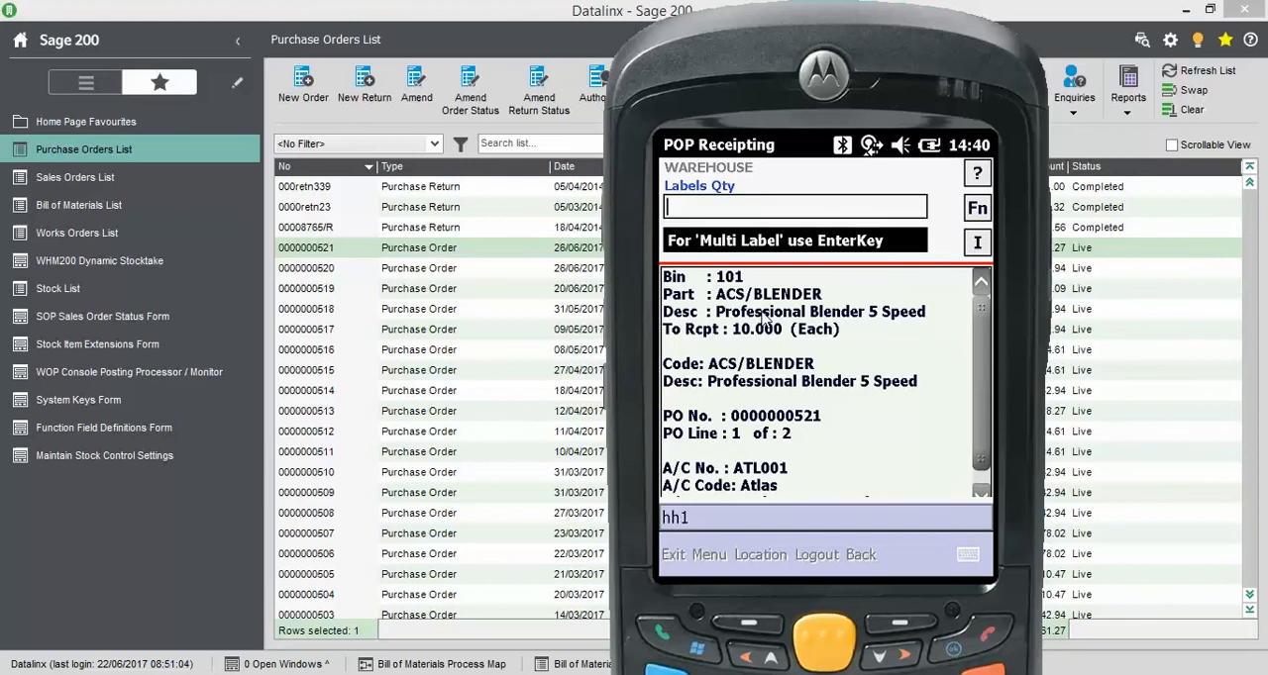
Request 10 labels for the blender, then post its receipt and acknowledge the message
{"action": "type", "text": "10"}
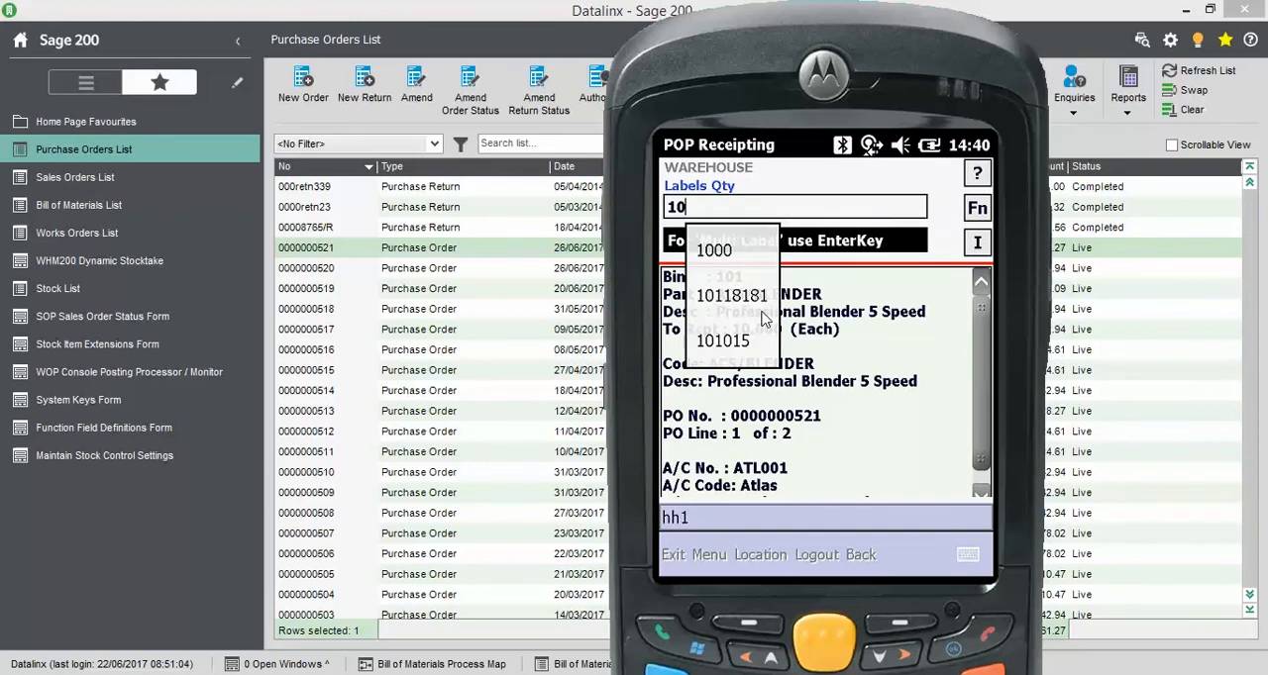
{"action": "key", "text": "Return"}
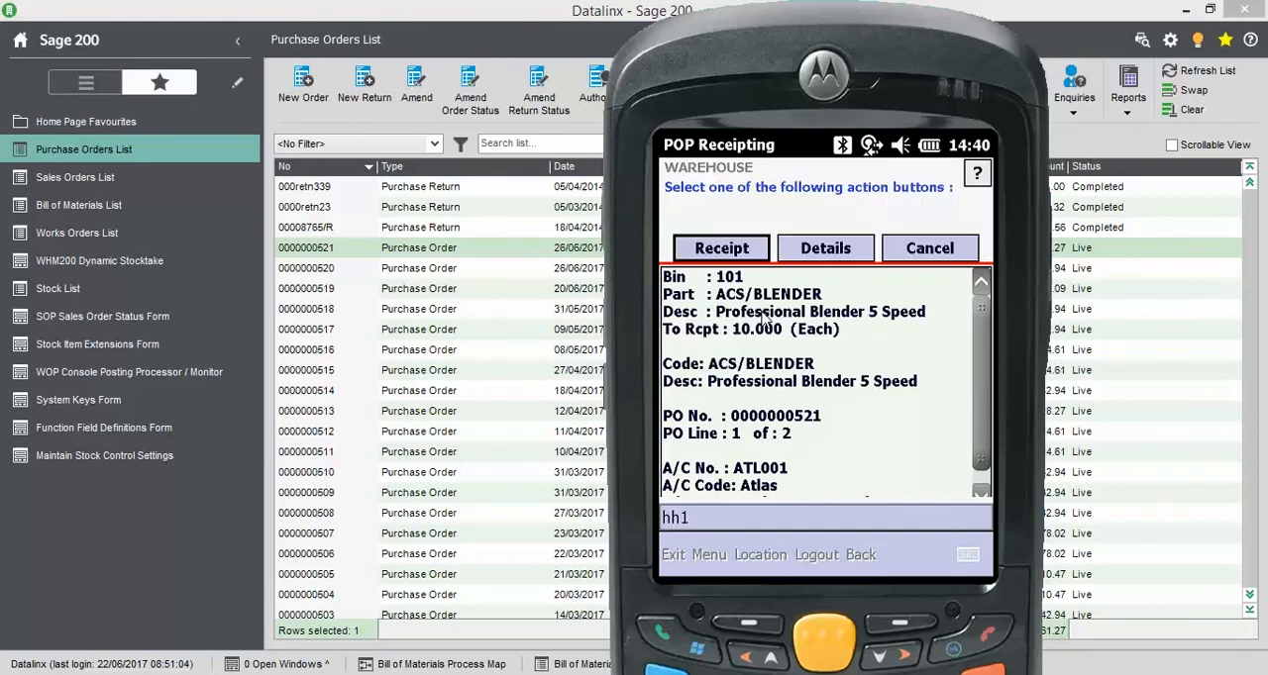
{"action": "key", "text": "Return"}
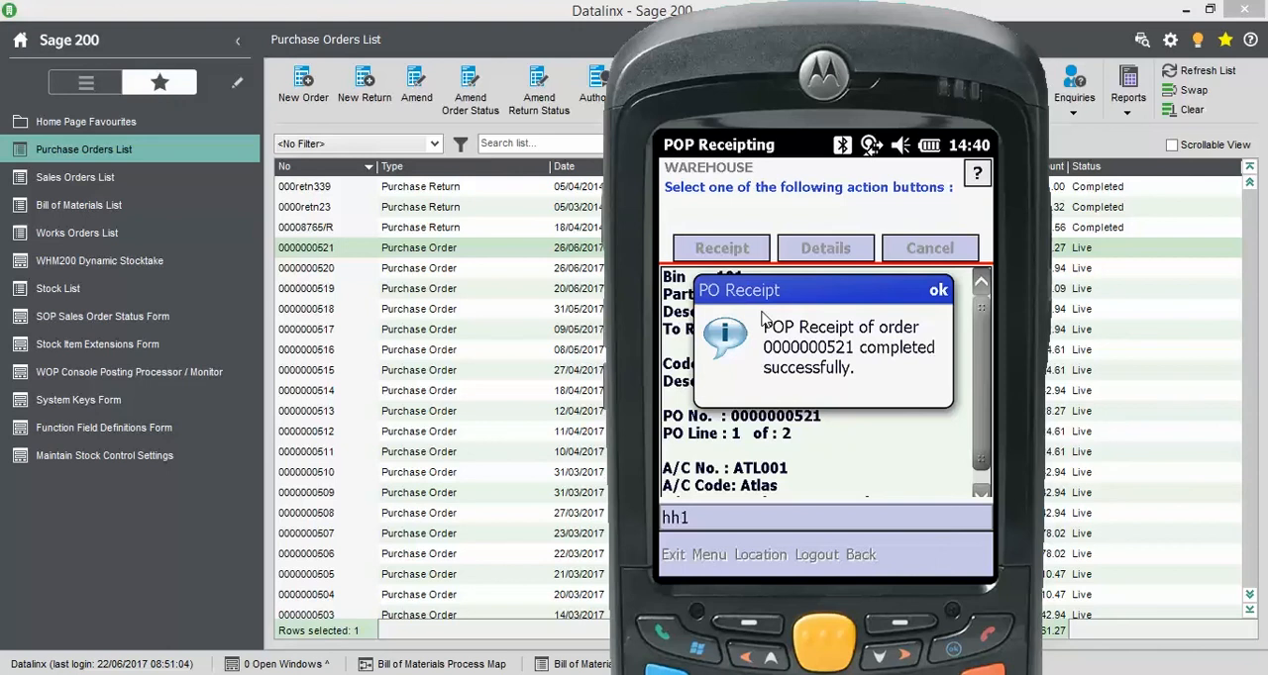
{"action": "left_click", "coordinate": [937, 292]}
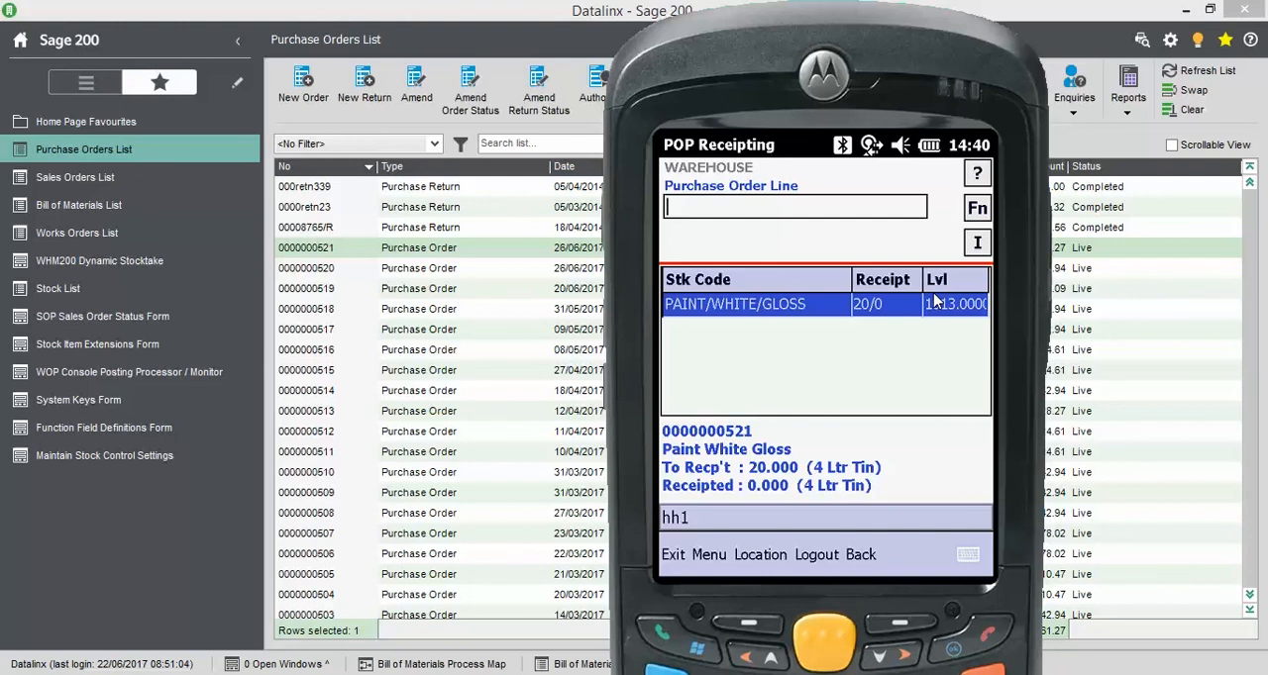
Select the PAINT/WHITE/GLOSS line and enter quantity 20, batch number 104044 and sell-by date 12-12-2018
{"action": "key", "text": "Return"}
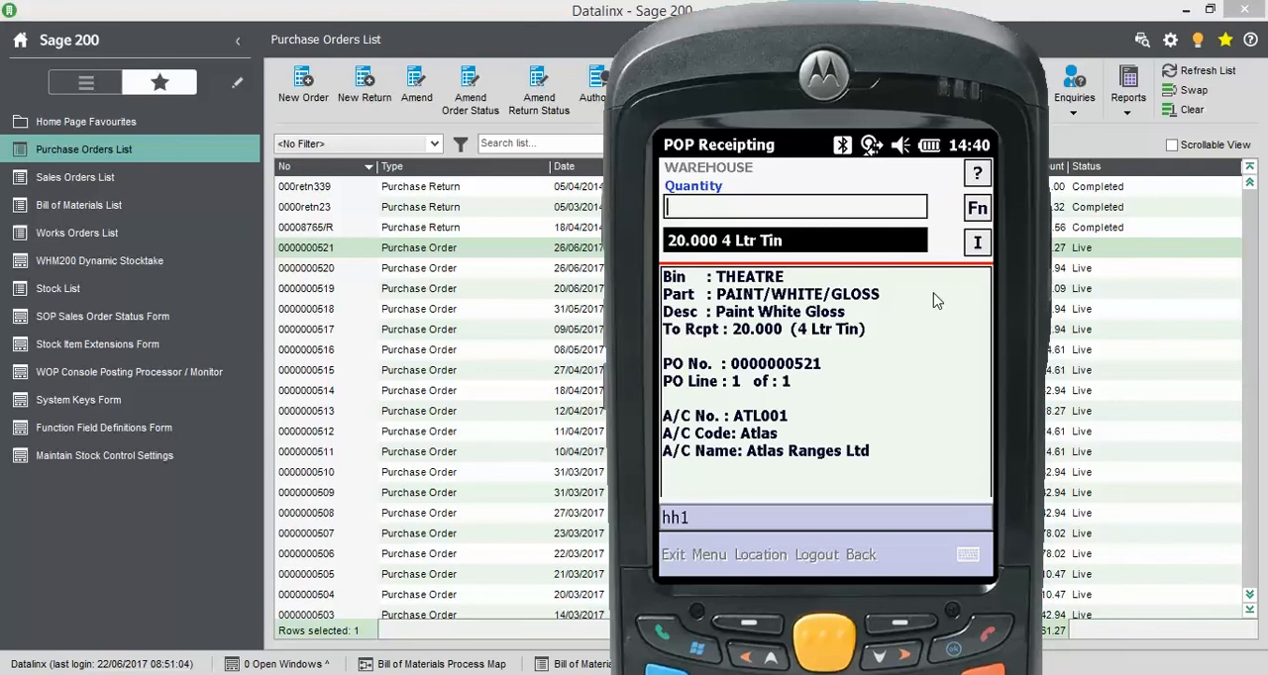
{"action": "type", "text": "20"}
{"action": "key", "text": "Return"}
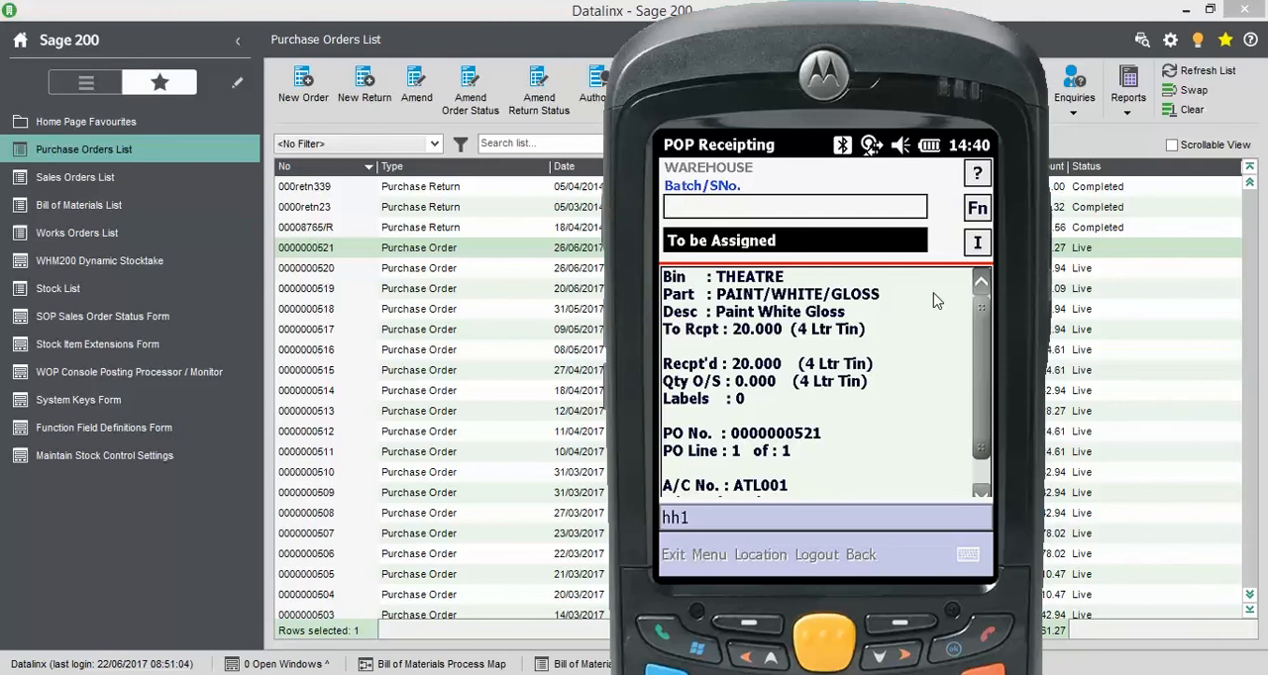
{"action": "type", "text": "104044"}
{"action": "key", "text": "Return"}
{"action": "type", "text": "12-12"}
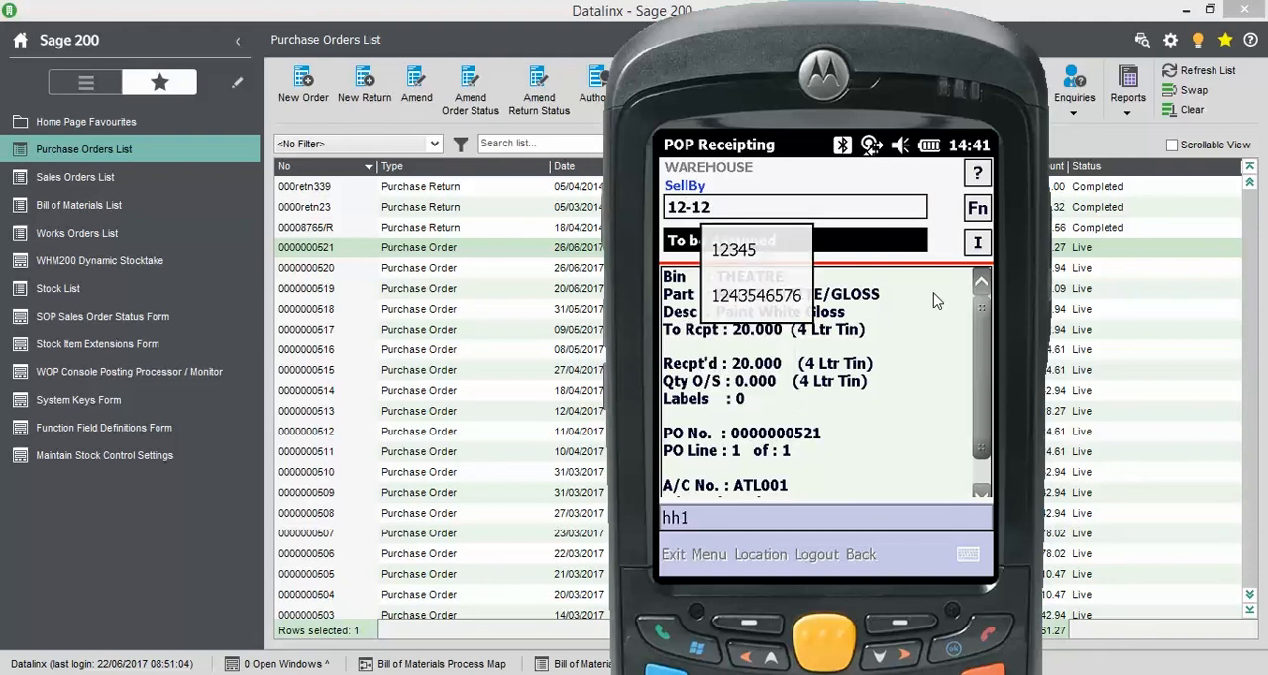
{"action": "type", "text": "-2018"}
{"action": "key", "text": "Return"}
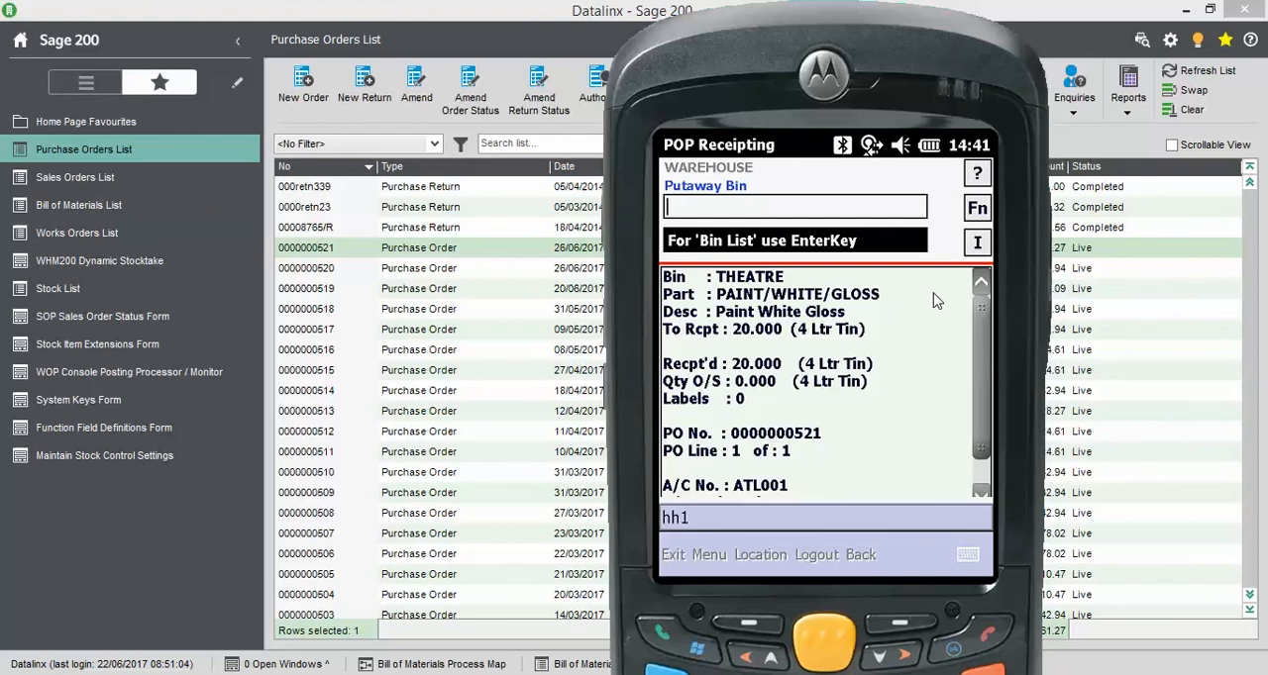
Set the paint's putaway bin to 121 and enter PAINT/WHITE/GLOSS as the part
{"action": "type", "text": "121"}
{"action": "key", "text": "Return"}
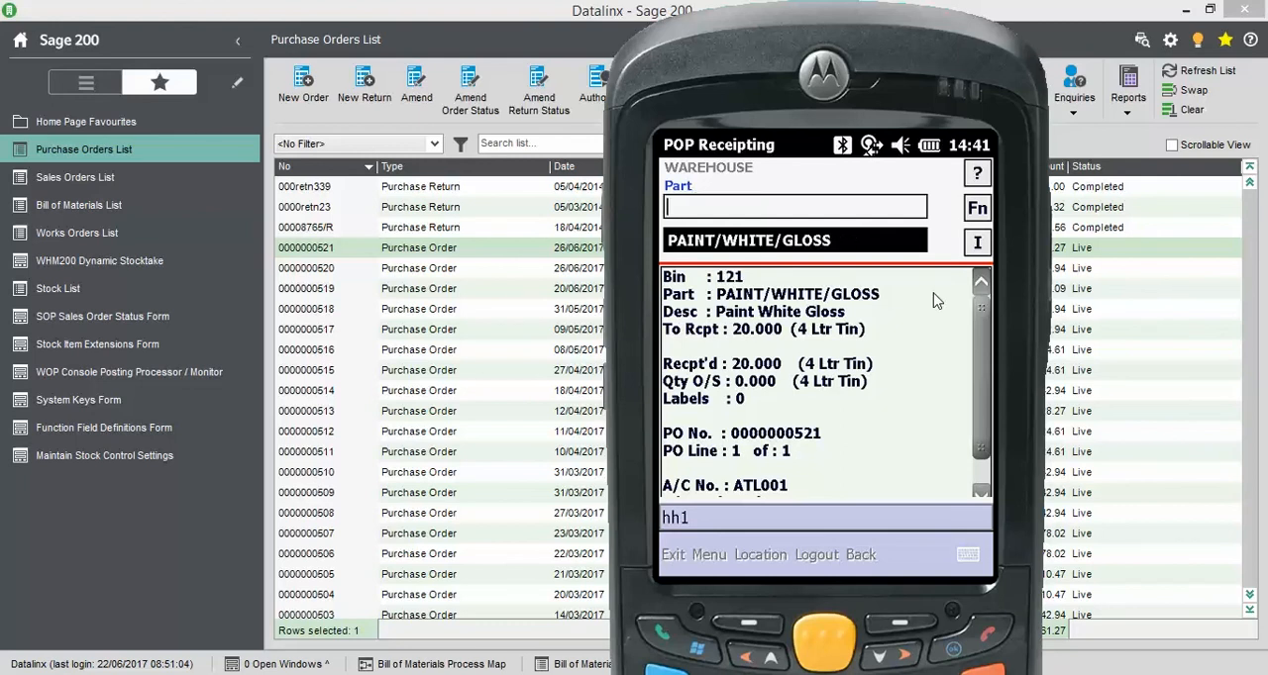
{"action": "type", "text": "PAINT/WHITE/GLOSS"}
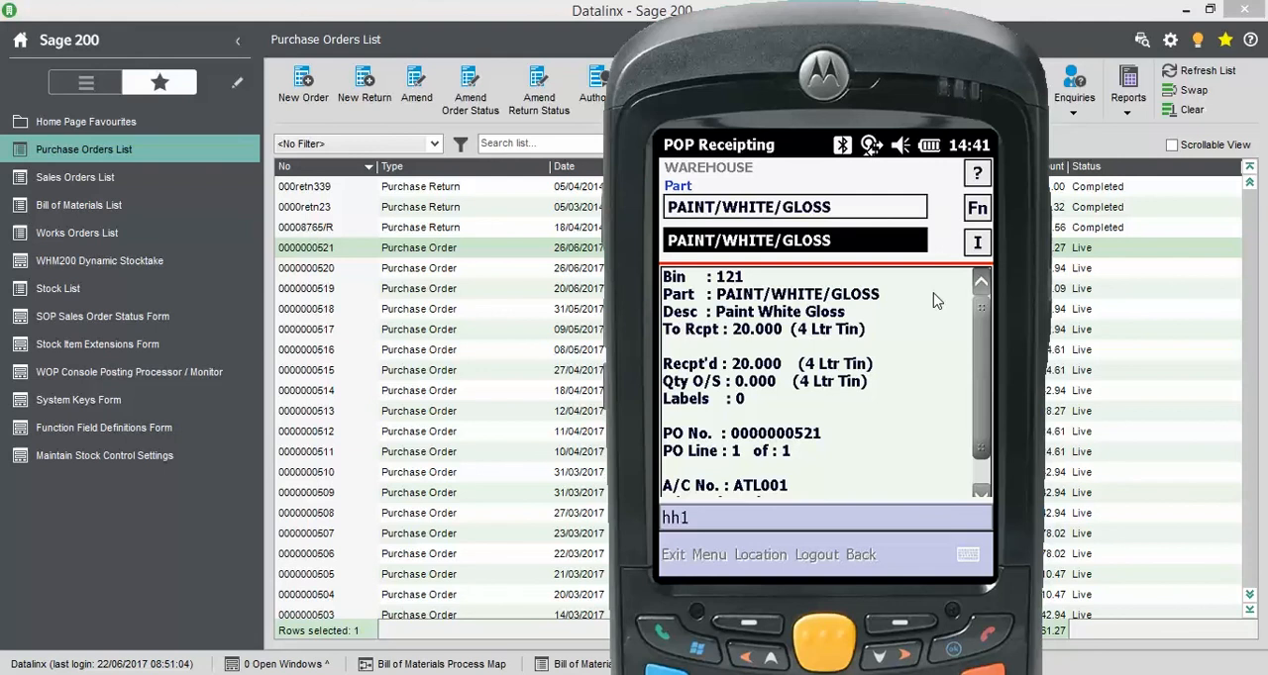
{"action": "key", "text": "Return"}
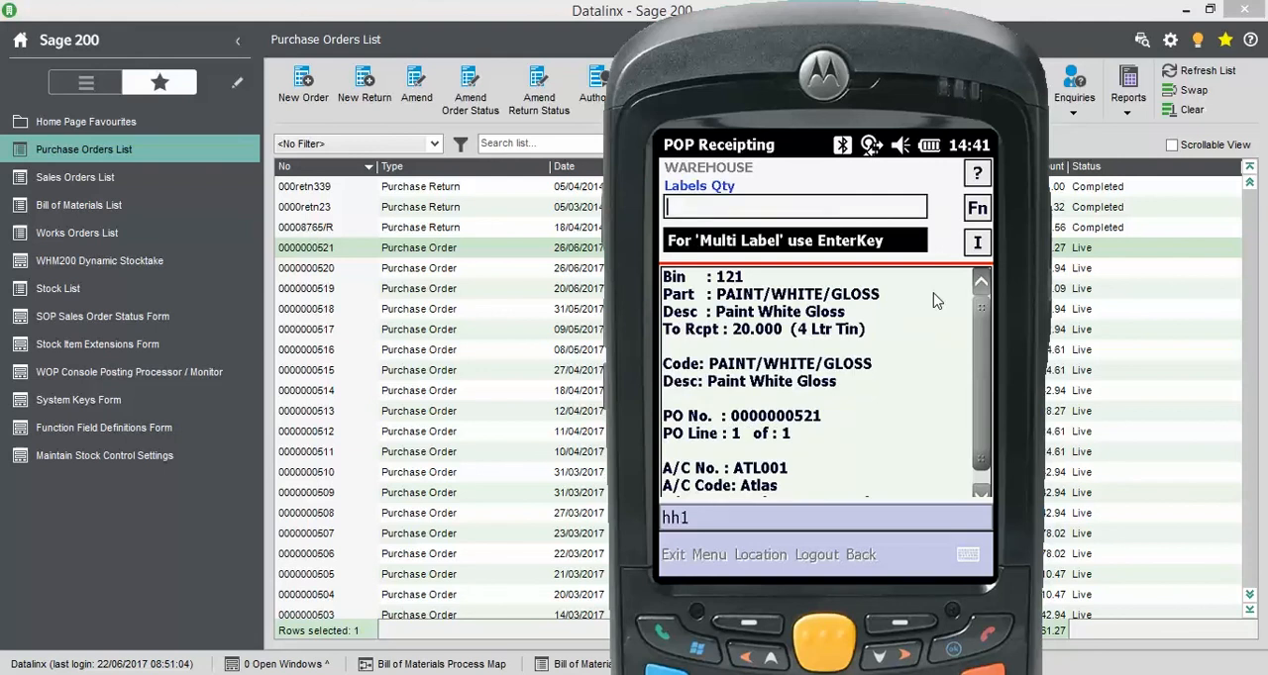
Request 10 labels for the paint, then post its receipt and acknowledge the messages
{"action": "type", "text": "10"}
{"action": "key", "text": "Return"}
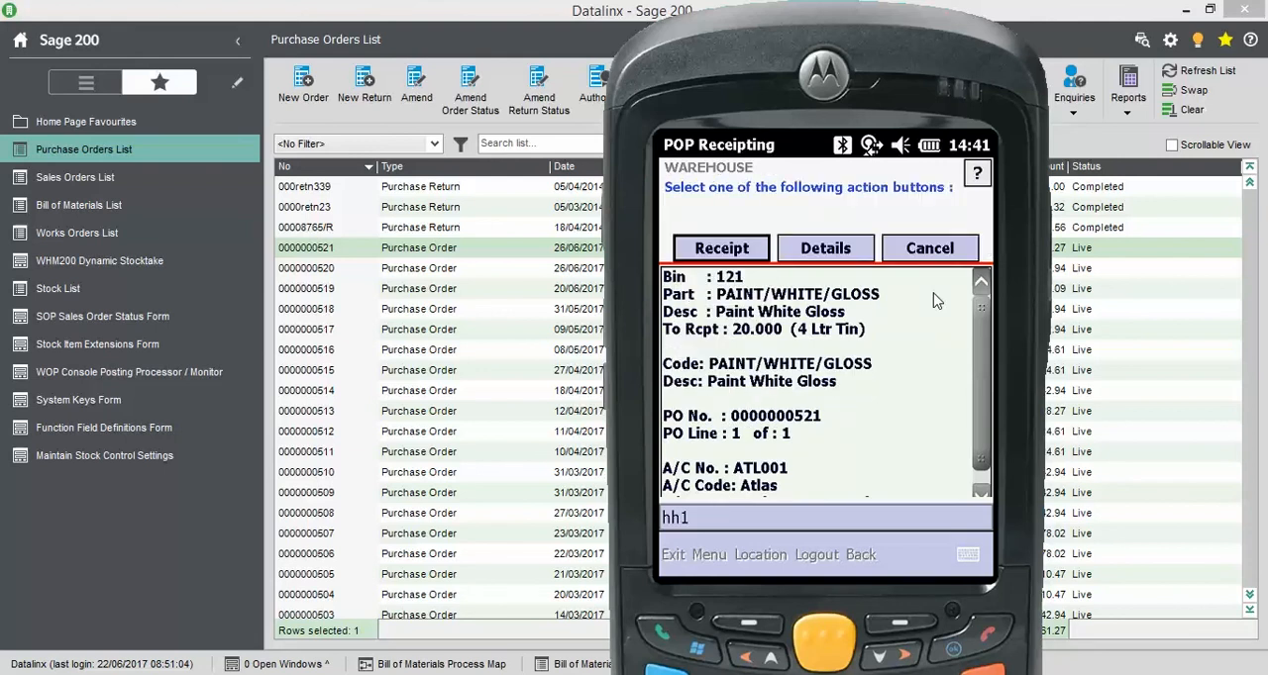
{"action": "key", "text": "Return"}
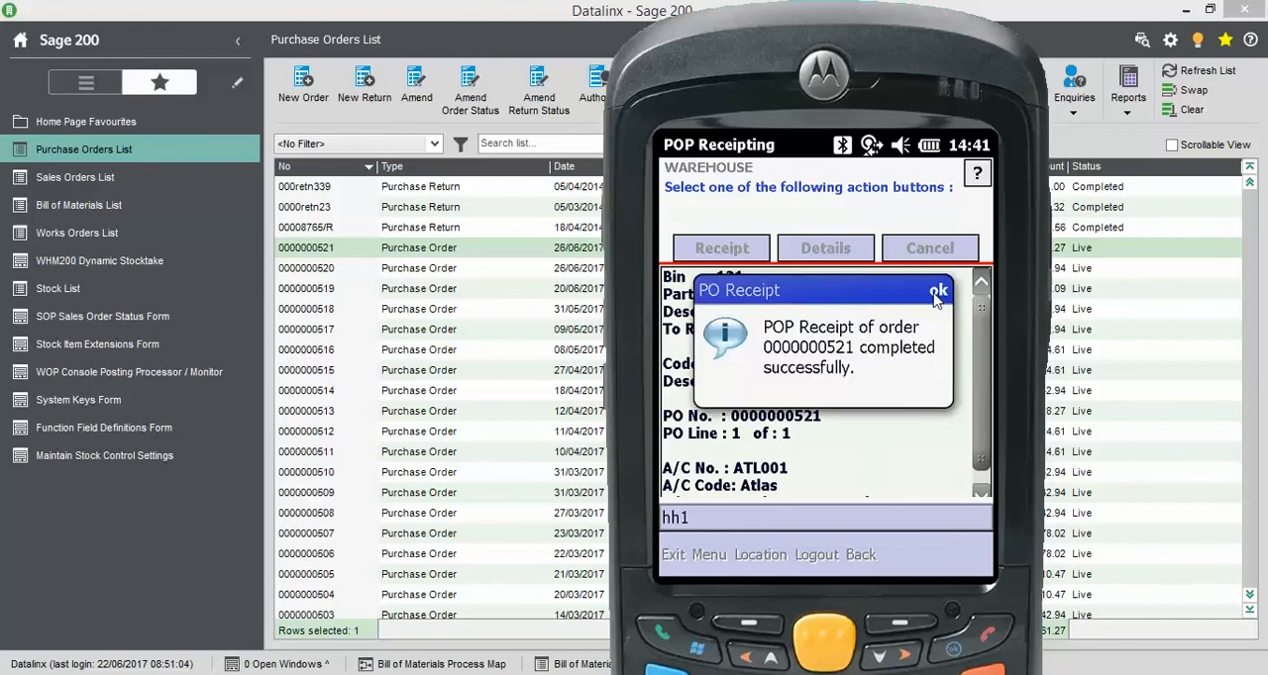
{"action": "left_click", "coordinate": [935, 296]}
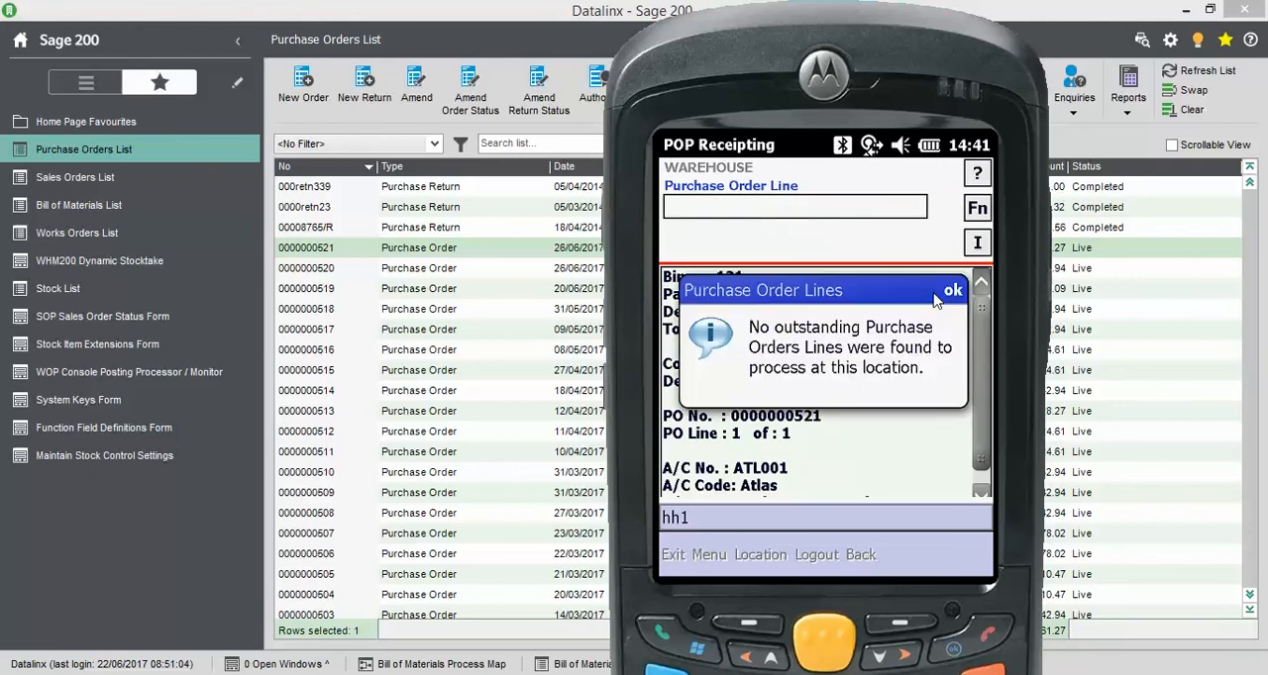
{"action": "left_click", "coordinate": [952, 291]}
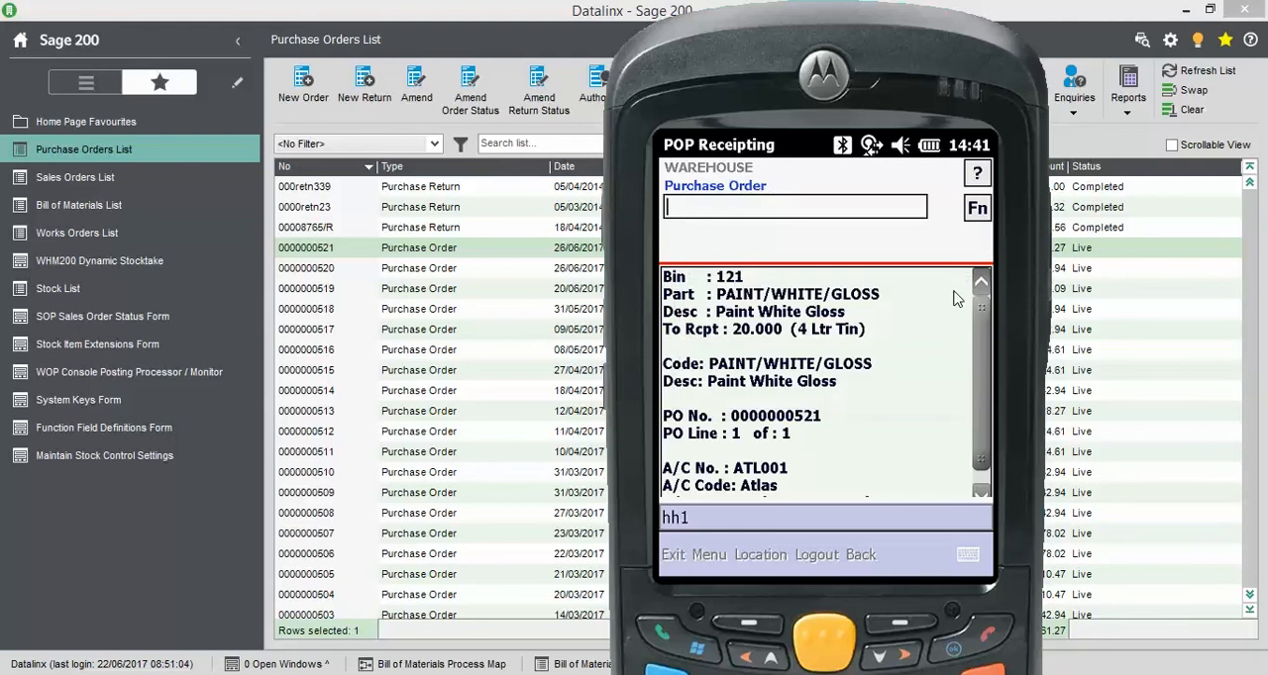
Switch back to Sage 200, view the receipted Atlas purchase order and show its line quantities
{"action": "left_click", "coordinate": [426, 248]}
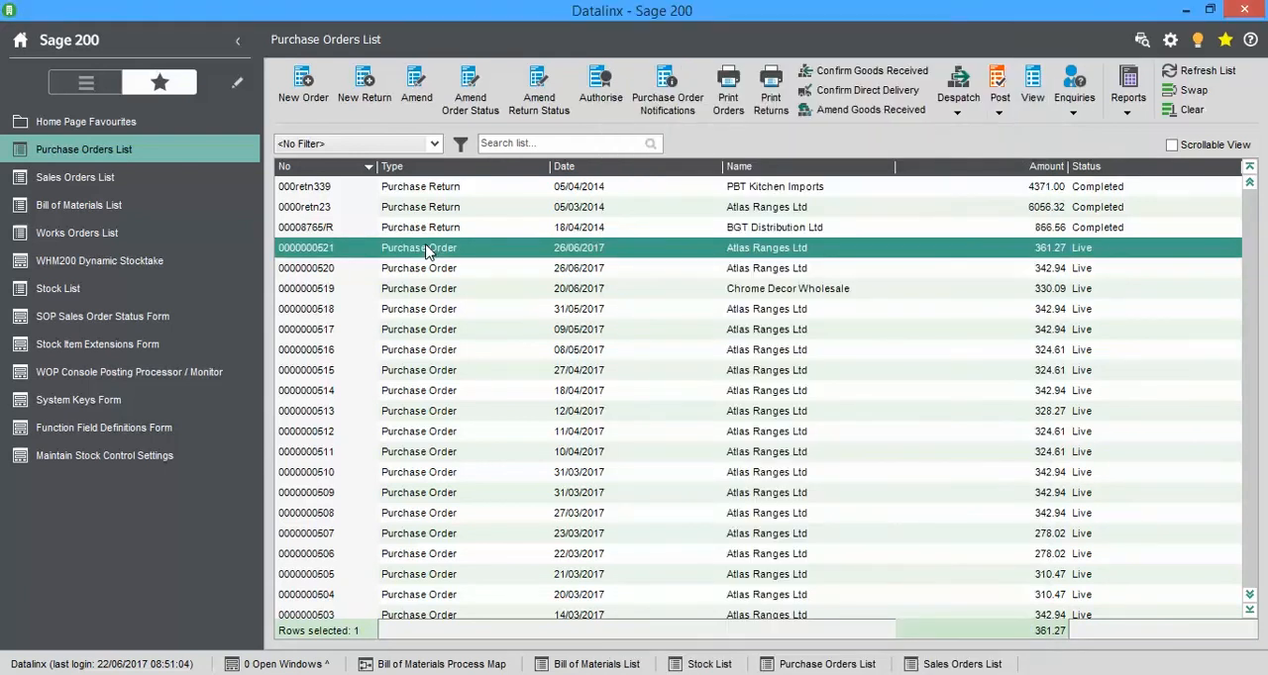
{"action": "right_click", "coordinate": [427, 251]}
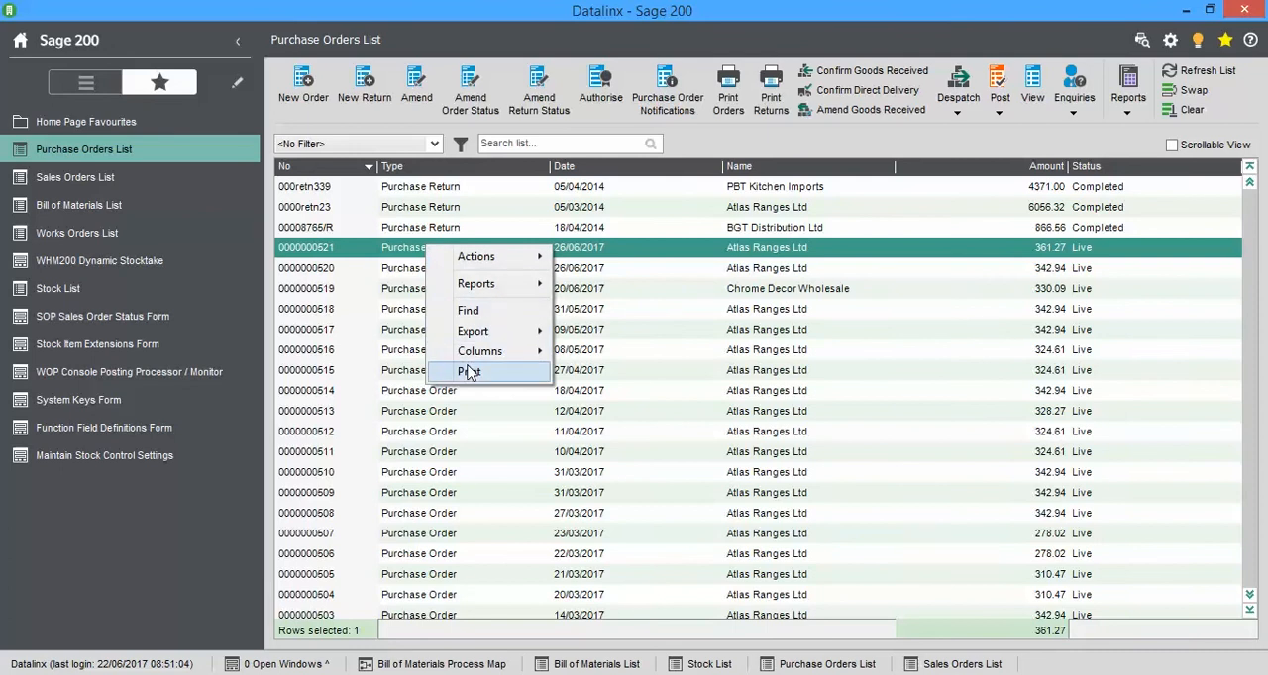
{"action": "mouse_move", "coordinate": [489, 264]}
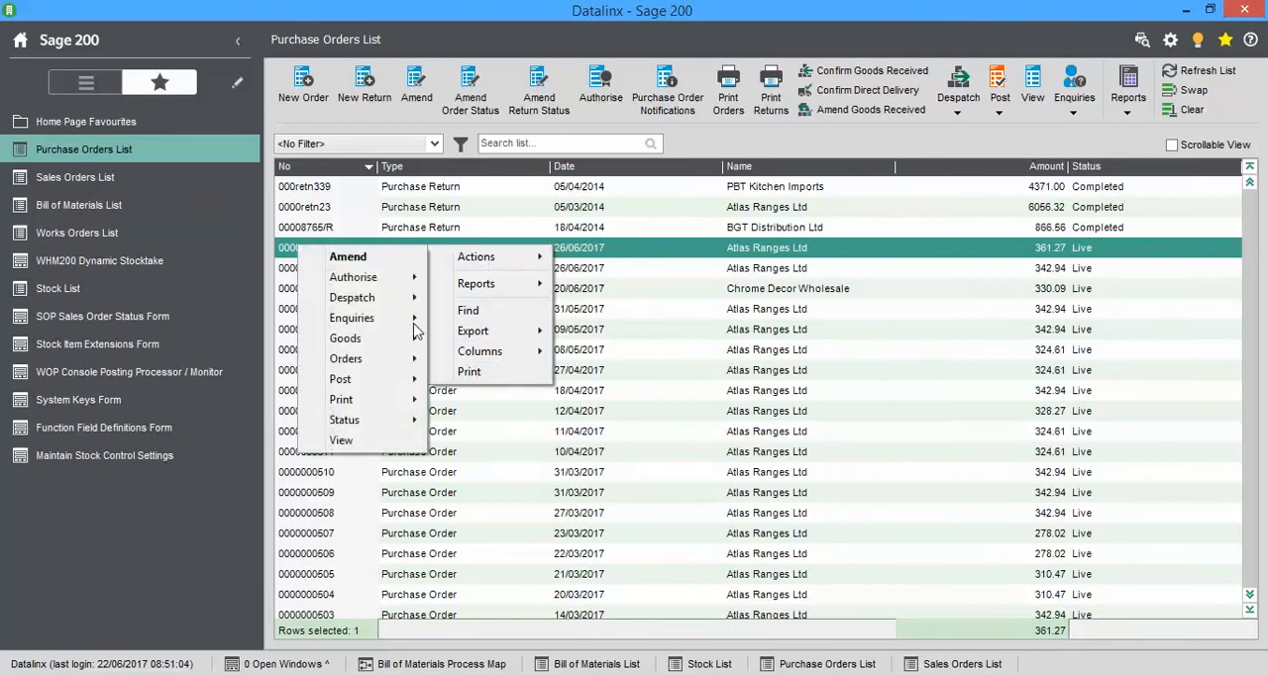
{"action": "left_click", "coordinate": [342, 440]}
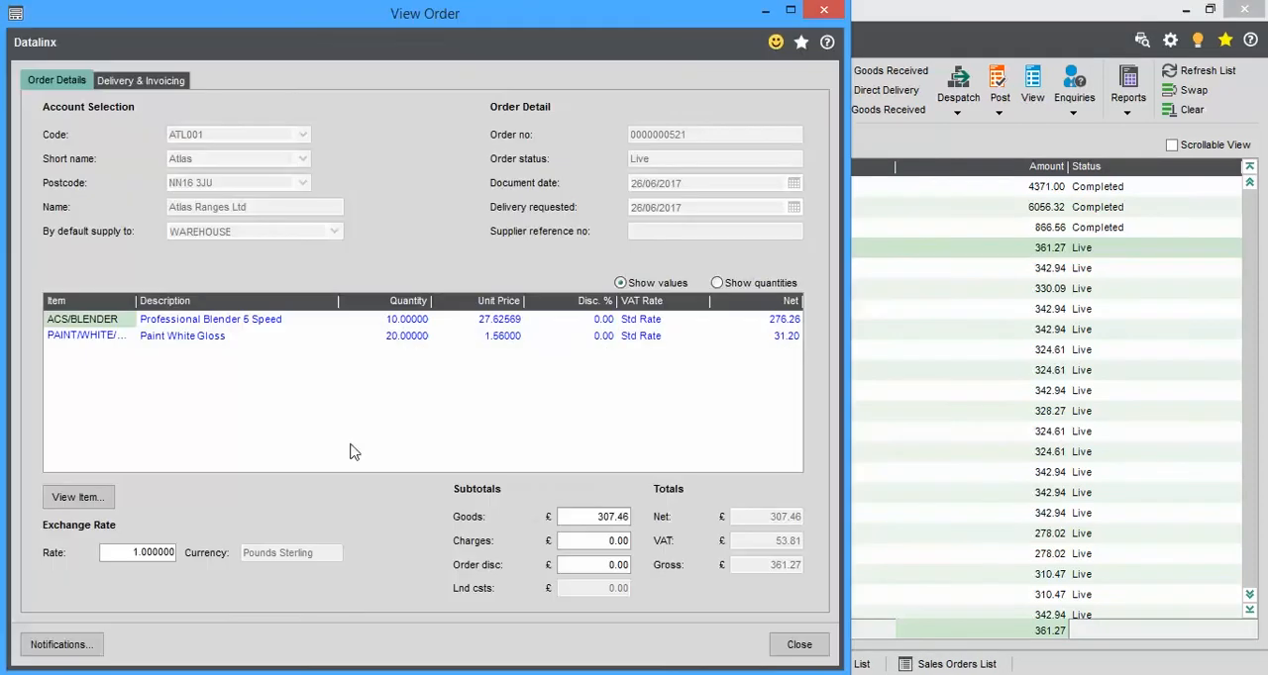
{"action": "left_click", "coordinate": [717, 284]}
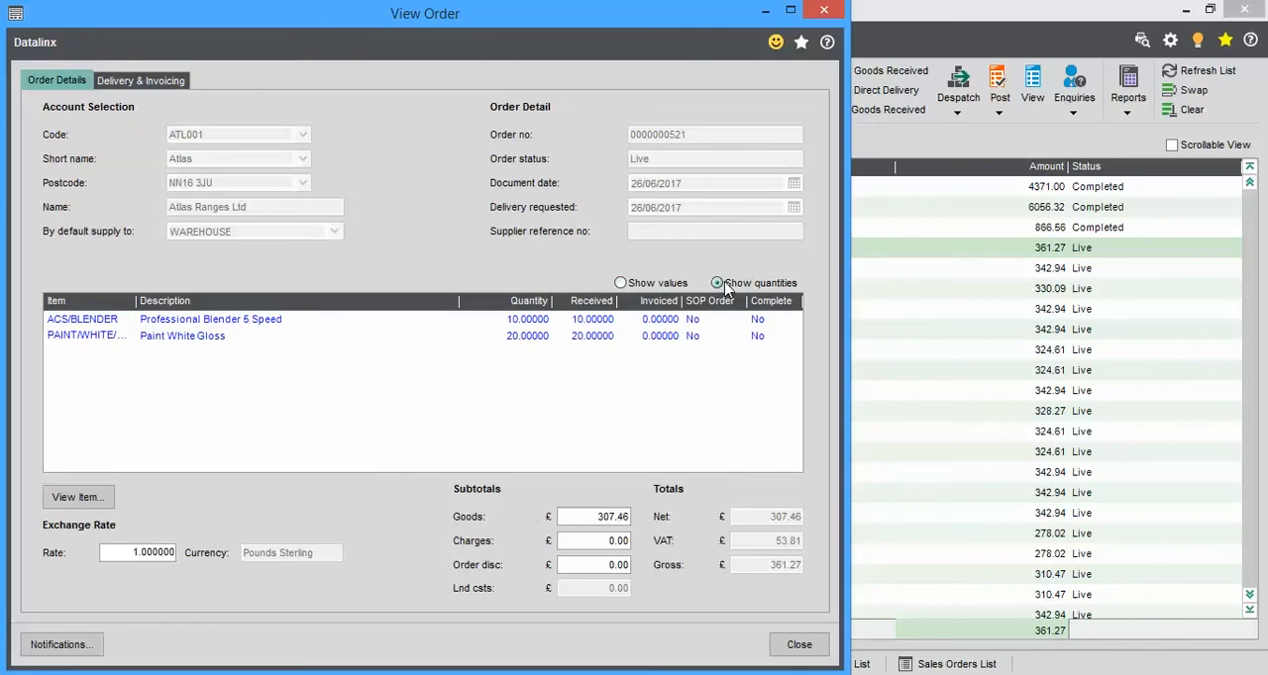
View the PAINT/WHITE/GLOSS line's delivery history and open the batch number details of its delivery
{"action": "left_click", "coordinate": [507, 323]}
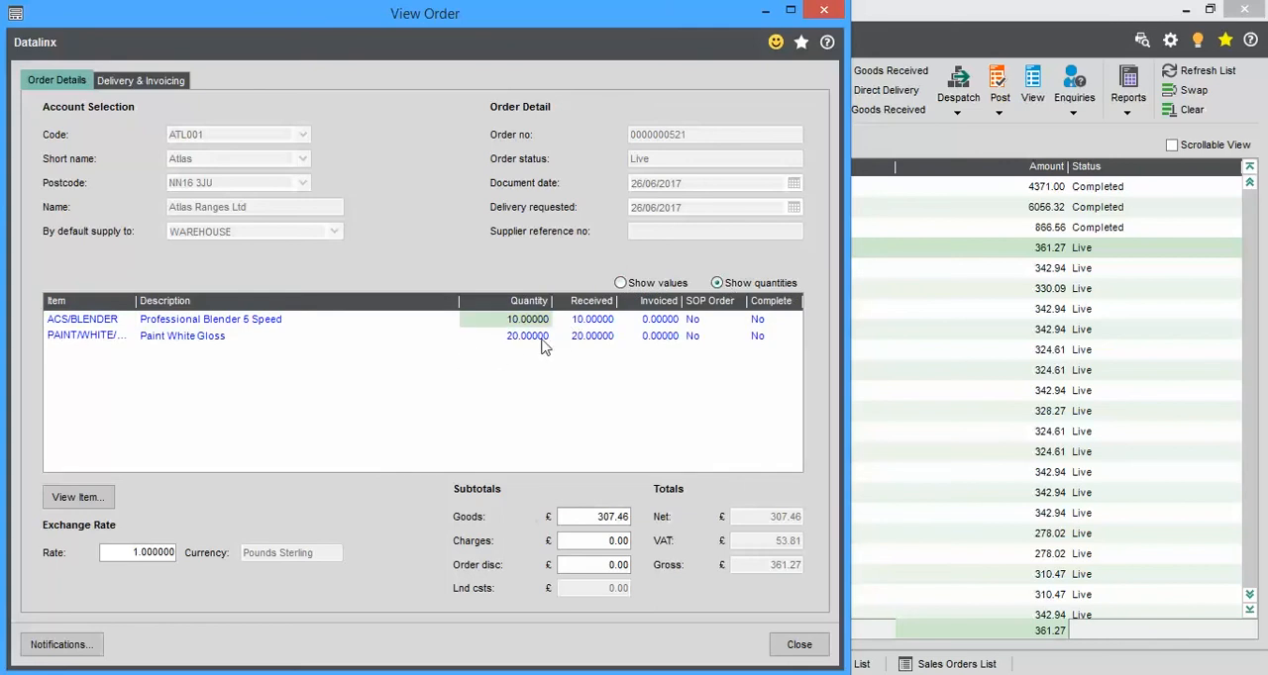
{"action": "left_click", "coordinate": [71, 503]}
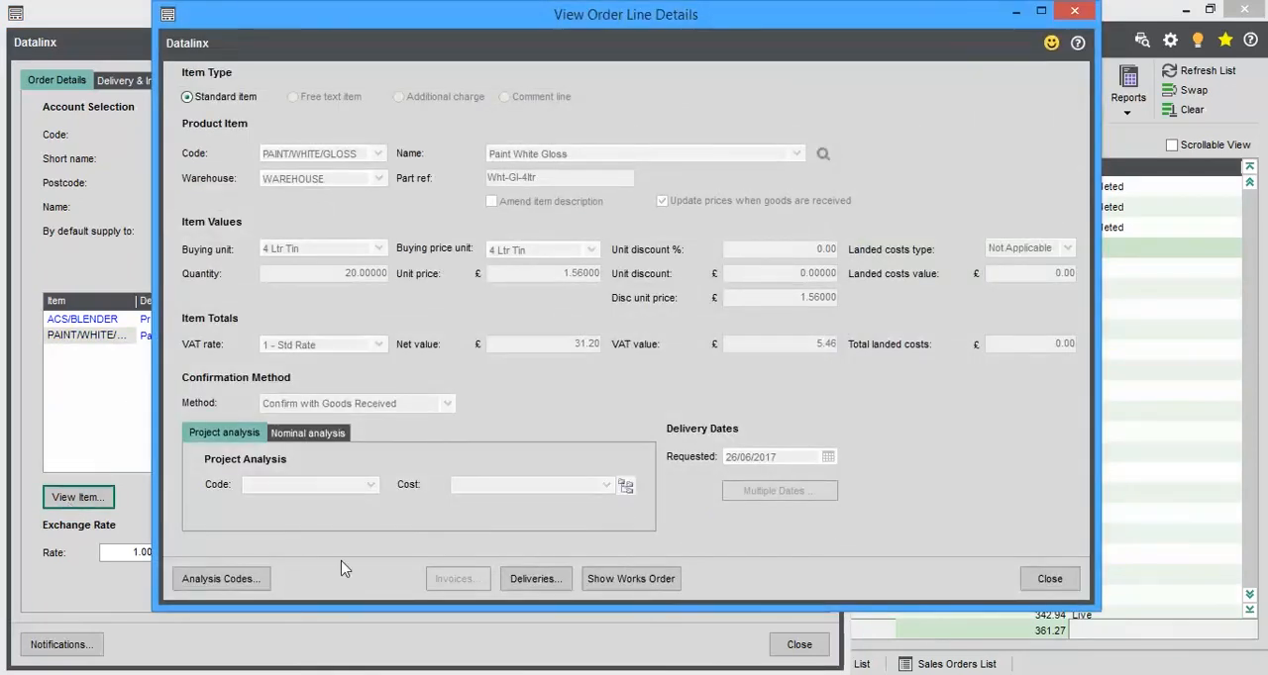
{"action": "left_click", "coordinate": [523, 582]}
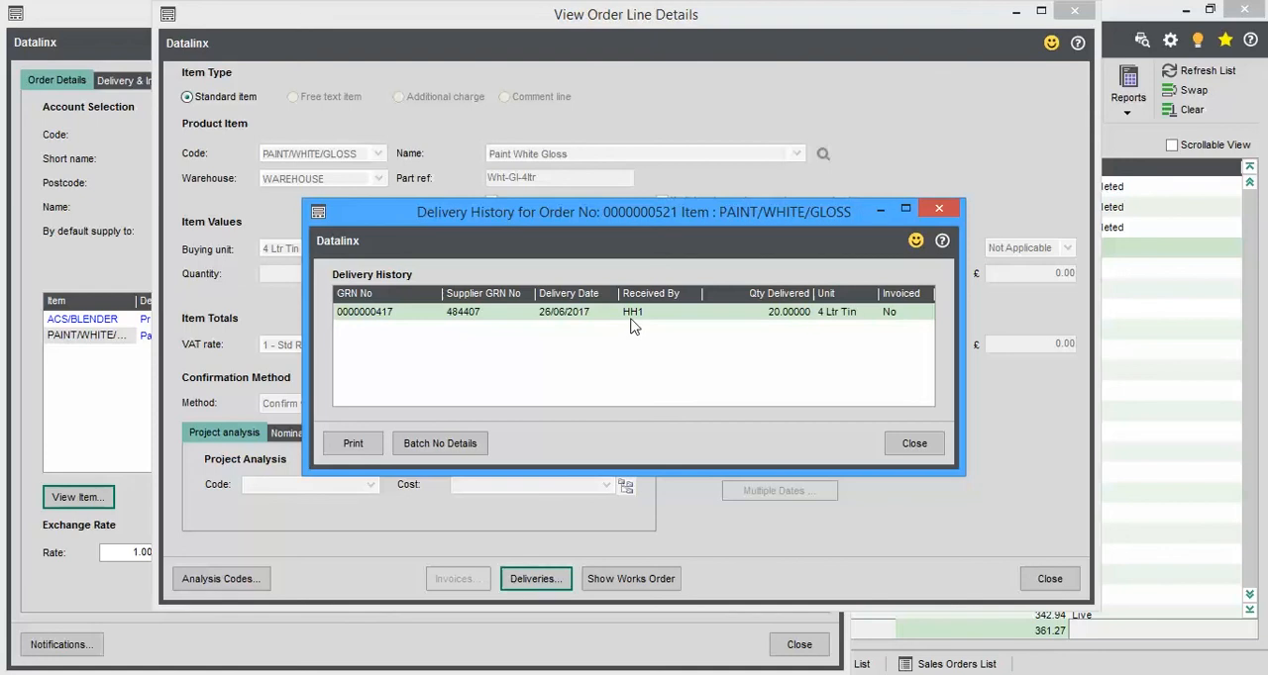
{"action": "left_click", "coordinate": [426, 443]}
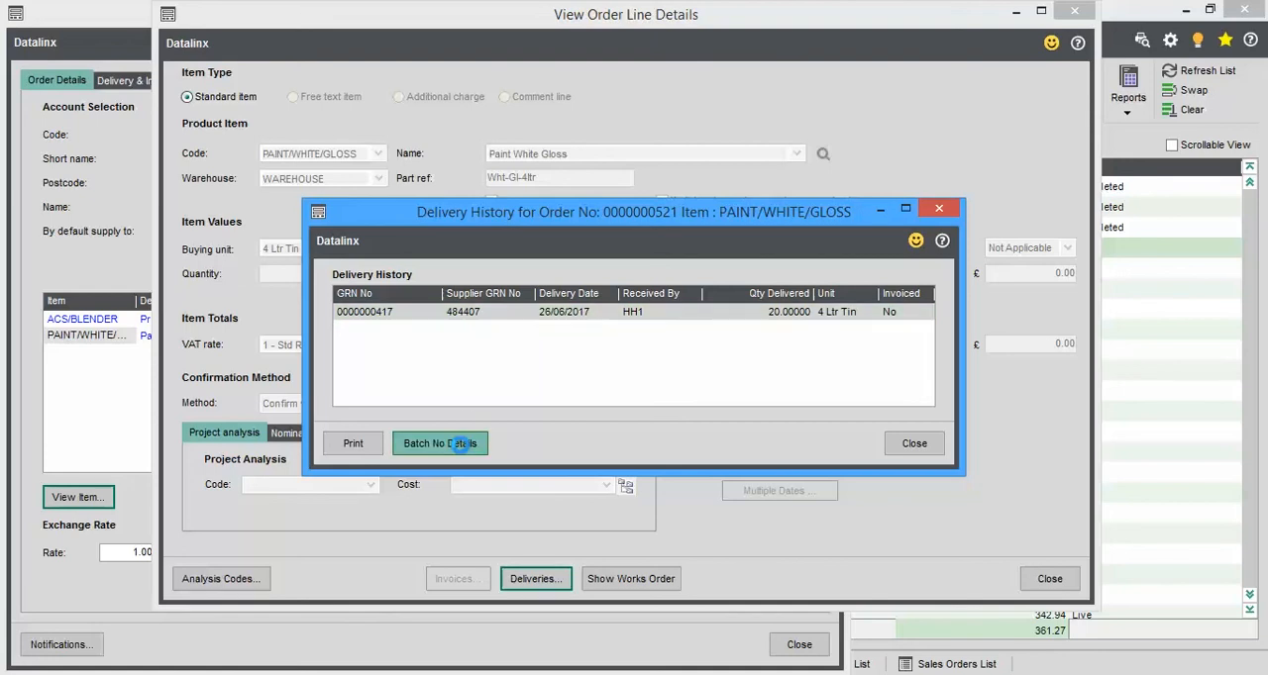